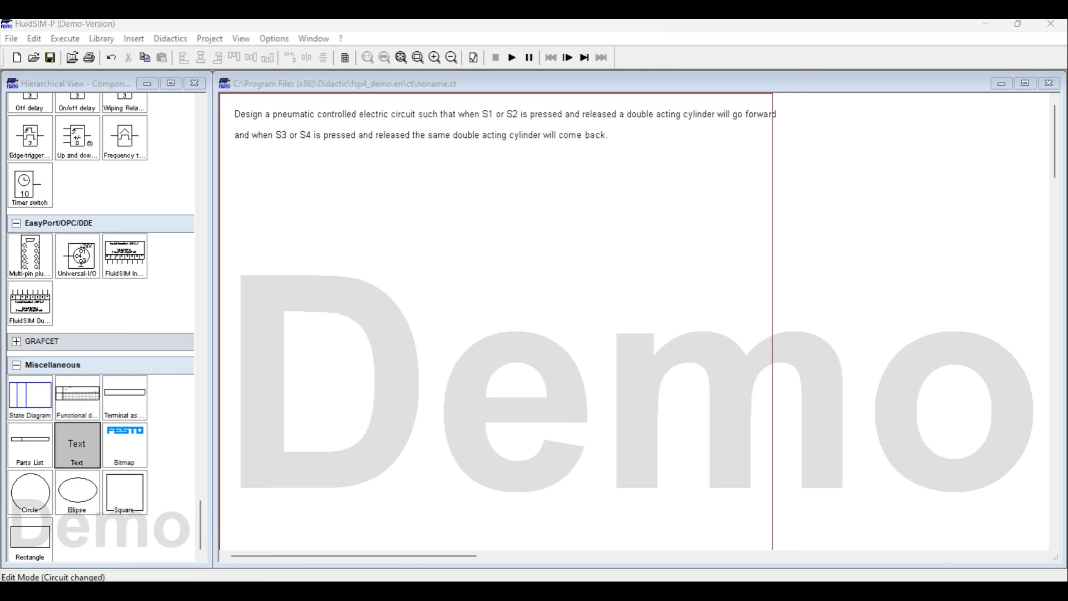
# Place two 24V ladder connections side by side below the task text and two 0V connections beneath them
pyautogui.click(194, 83)
pyautogui.scroll(15, 101, 329)
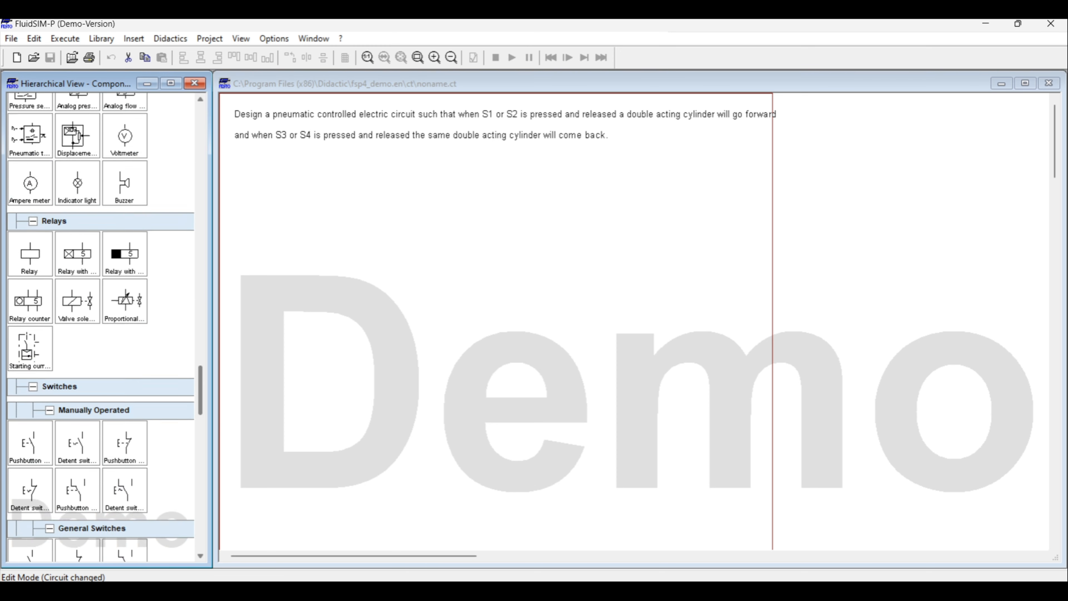
pyautogui.scroll(-15, 101, 329)
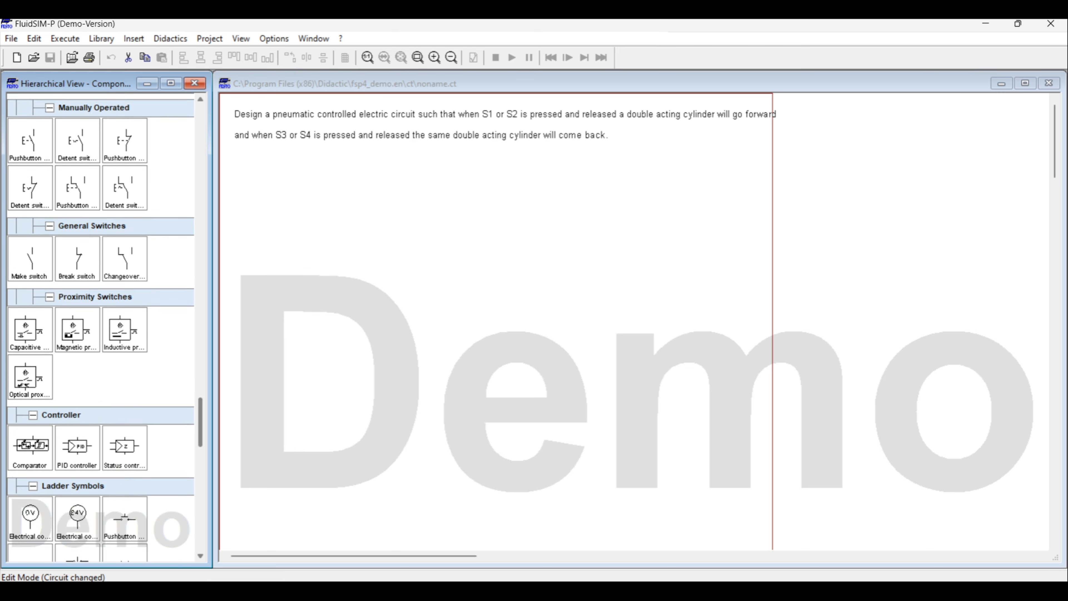
pyautogui.scroll(-1, 77, 349)
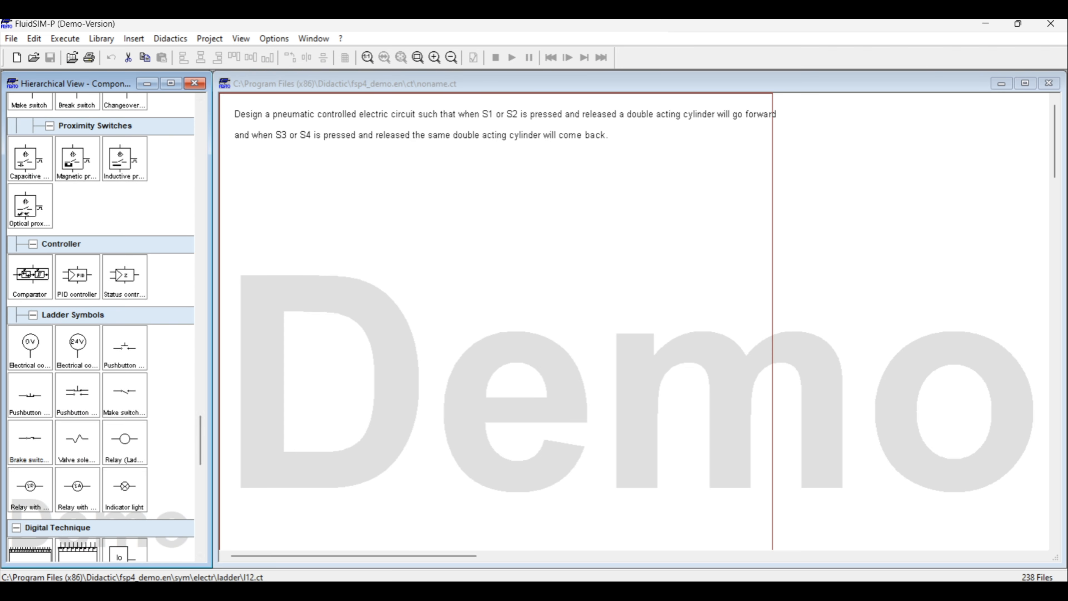
pyautogui.moveTo(77, 347); pyautogui.dragTo(298, 175)
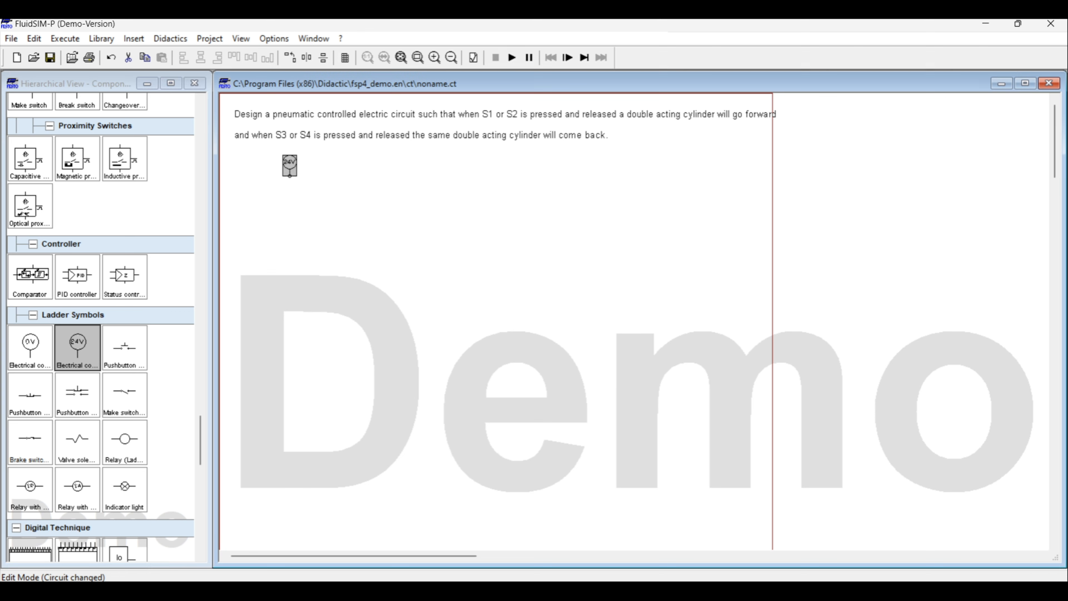
pyautogui.moveTo(77, 345); pyautogui.dragTo(365, 164)
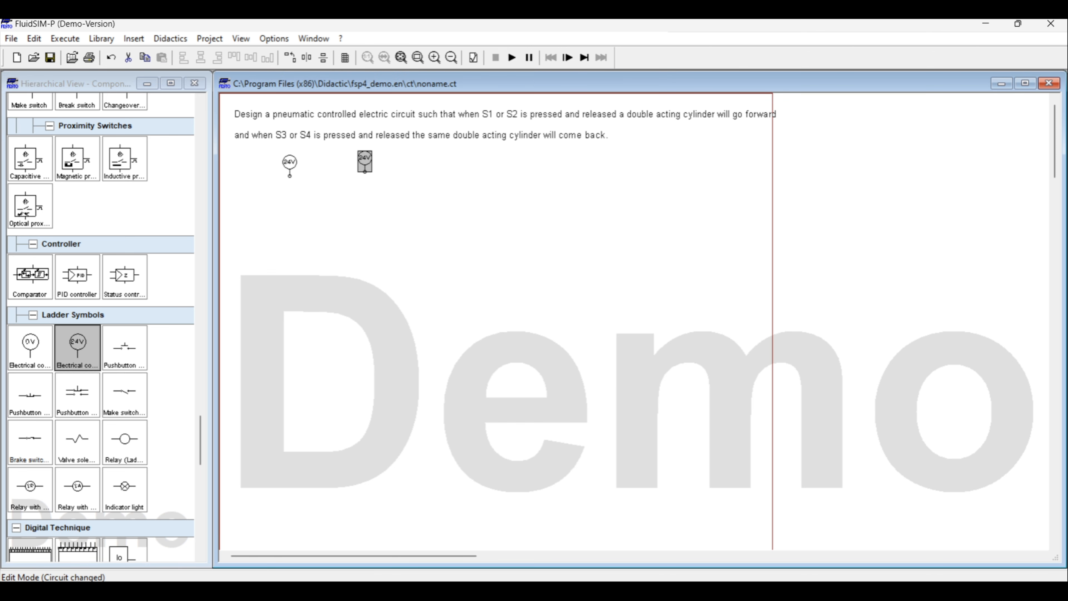
pyautogui.moveTo(30, 345); pyautogui.dragTo(369, 299)
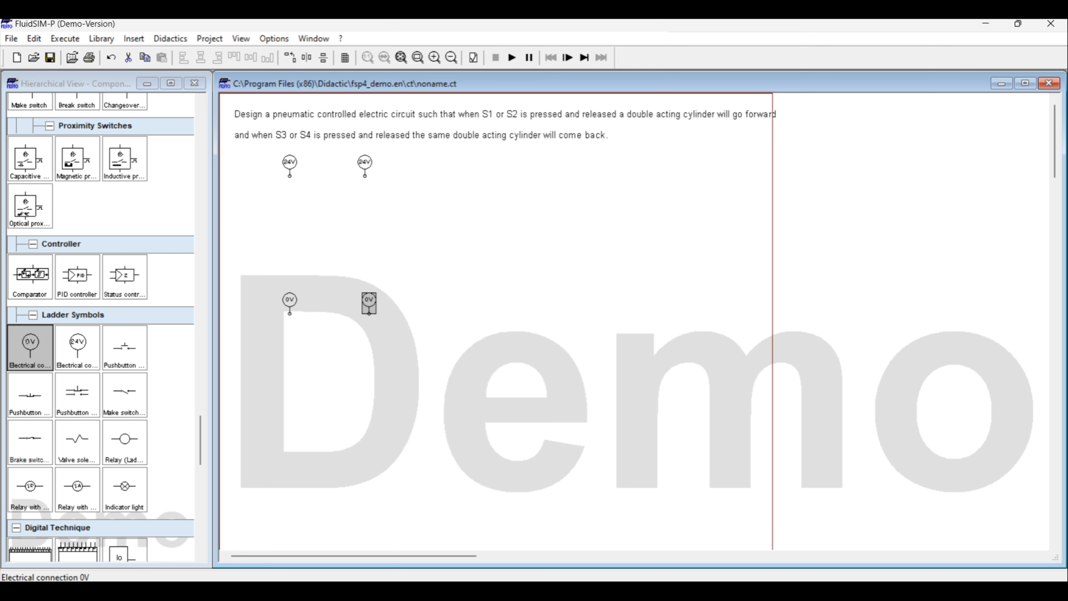
pyautogui.press('Escape')
# Rotate both 0V connections by 180° so their terminals face upward
pyautogui.click(369, 300)
pyautogui.rightClick(369, 300)
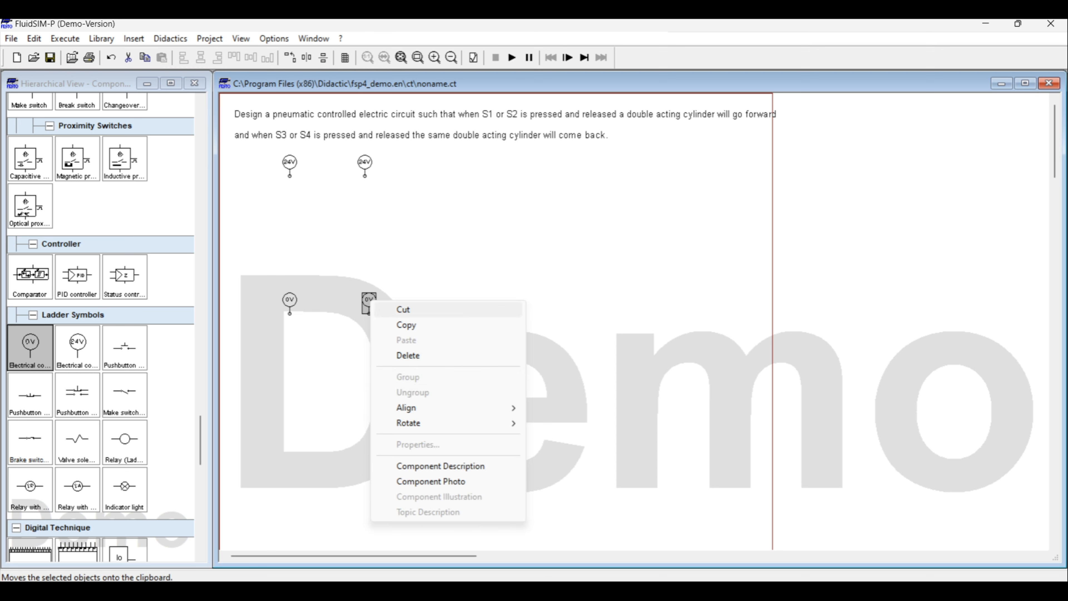
pyautogui.moveTo(484, 422)
pyautogui.click(558, 439)
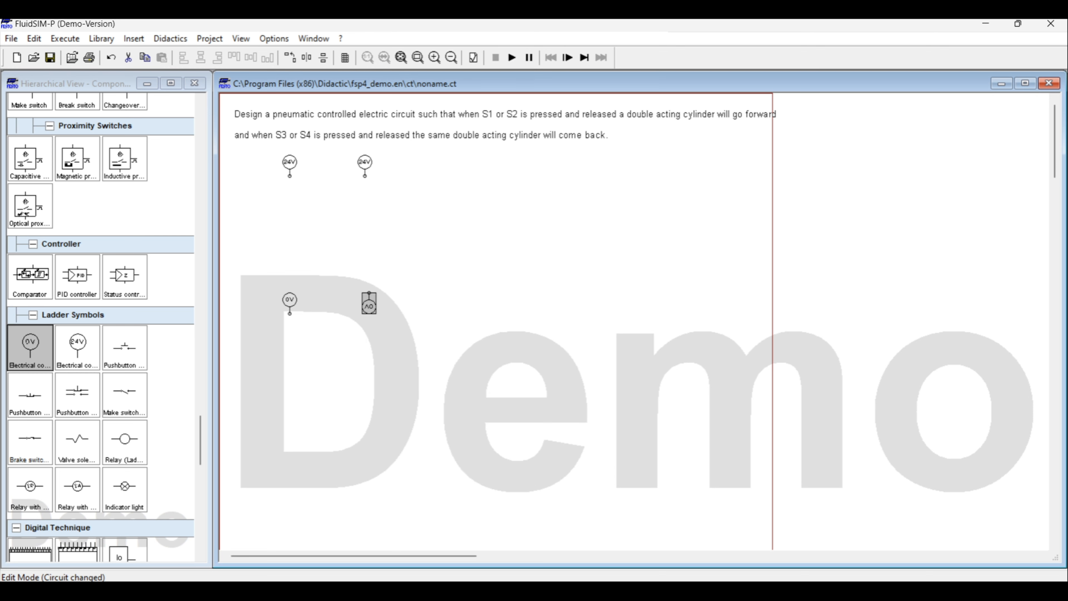
pyautogui.click(290, 300)
pyautogui.rightClick(290, 299)
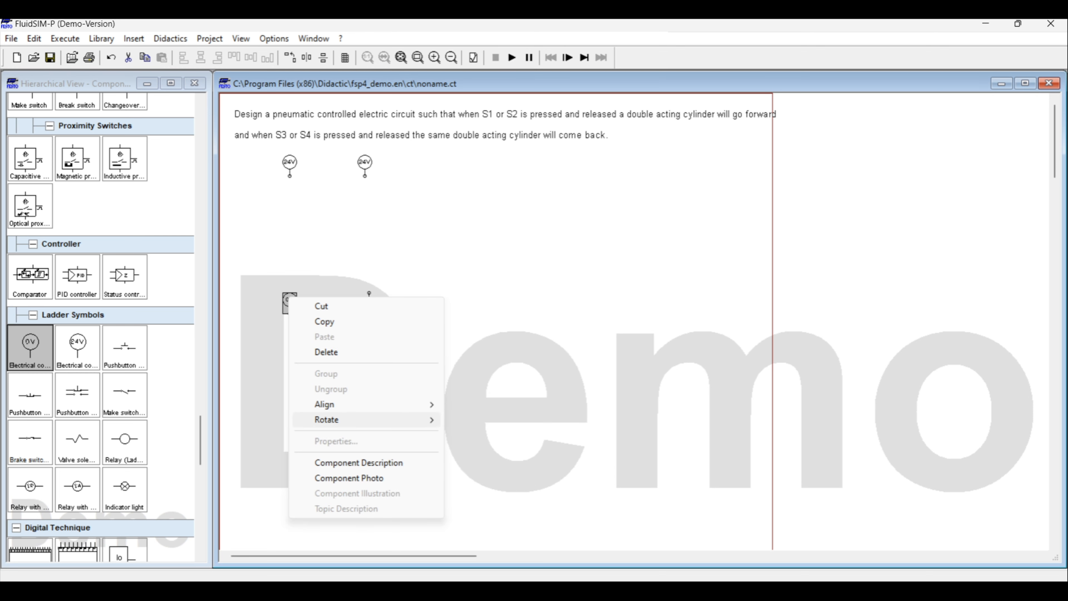
pyautogui.moveTo(370, 420)
pyautogui.click(474, 435)
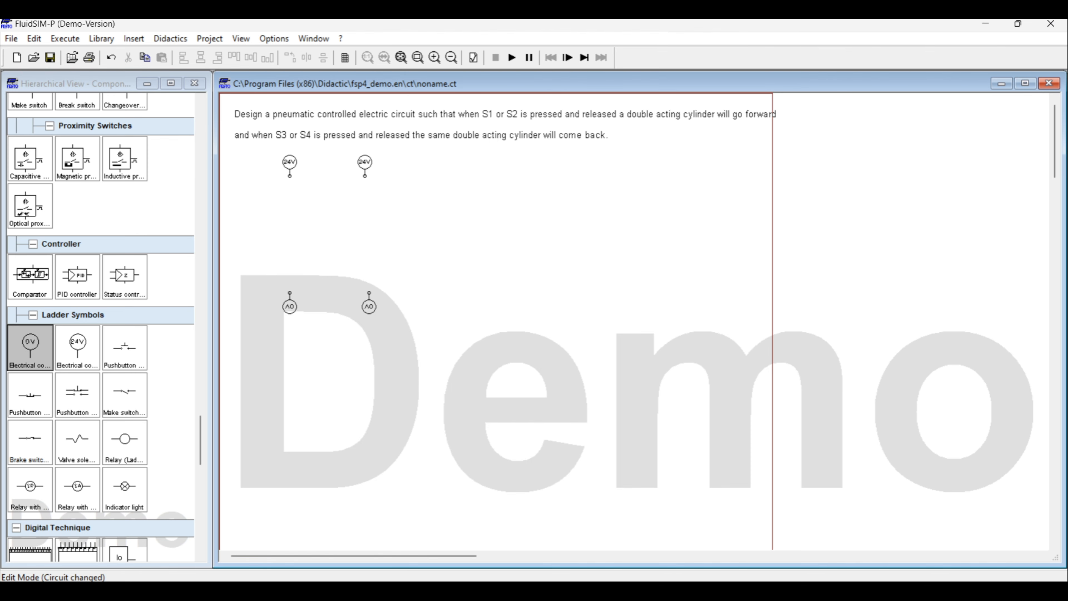
# Place three manually operated make pushbuttons in a row between the 24V and 0V connections
pyautogui.scroll(3, 101, 328)
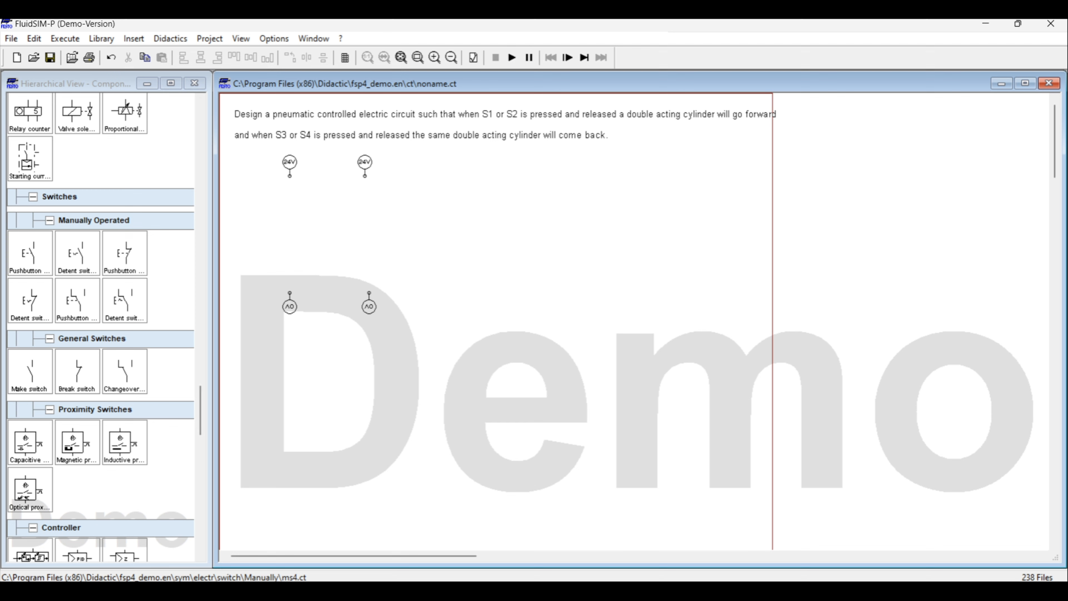
pyautogui.moveTo(29, 253); pyautogui.dragTo(260, 231)
pyautogui.moveTo(30, 252); pyautogui.dragTo(306, 229)
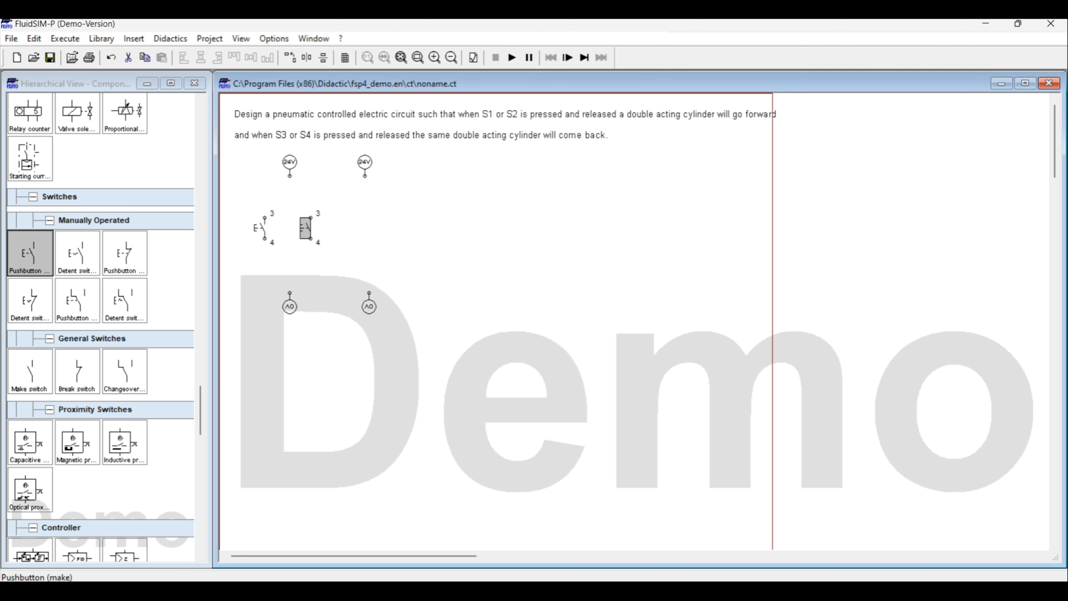
pyautogui.click(290, 259)
pyautogui.moveTo(29, 253); pyautogui.dragTo(357, 230)
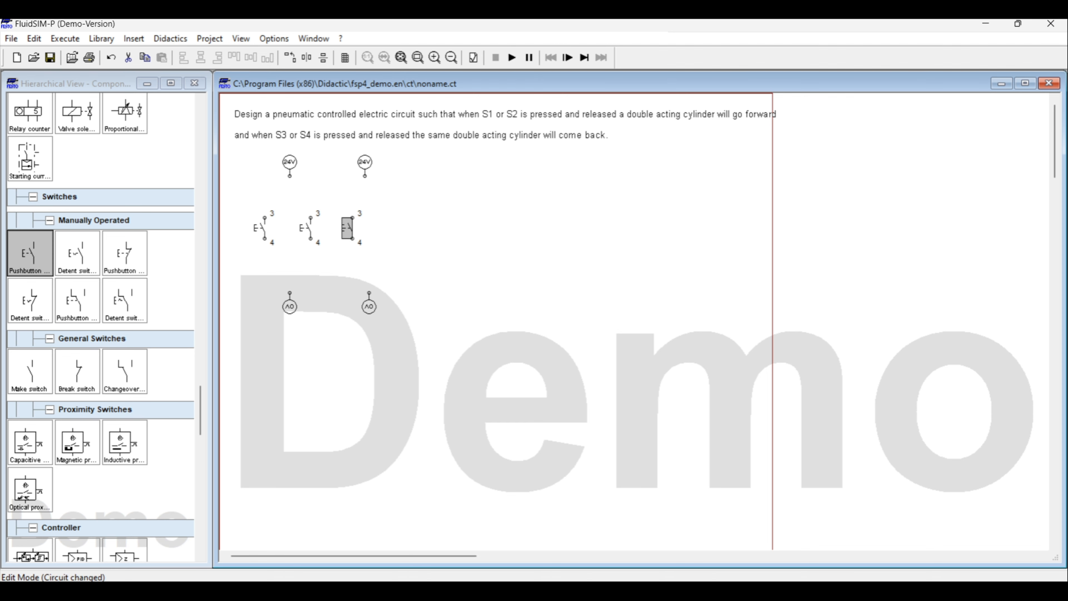
# Shift the second 24V and 0V connections slightly right with both 0V symbols raised, and add a fourth make pushbutton to the row's right end
pyautogui.moveTo(364, 163); pyautogui.dragTo(373, 166)
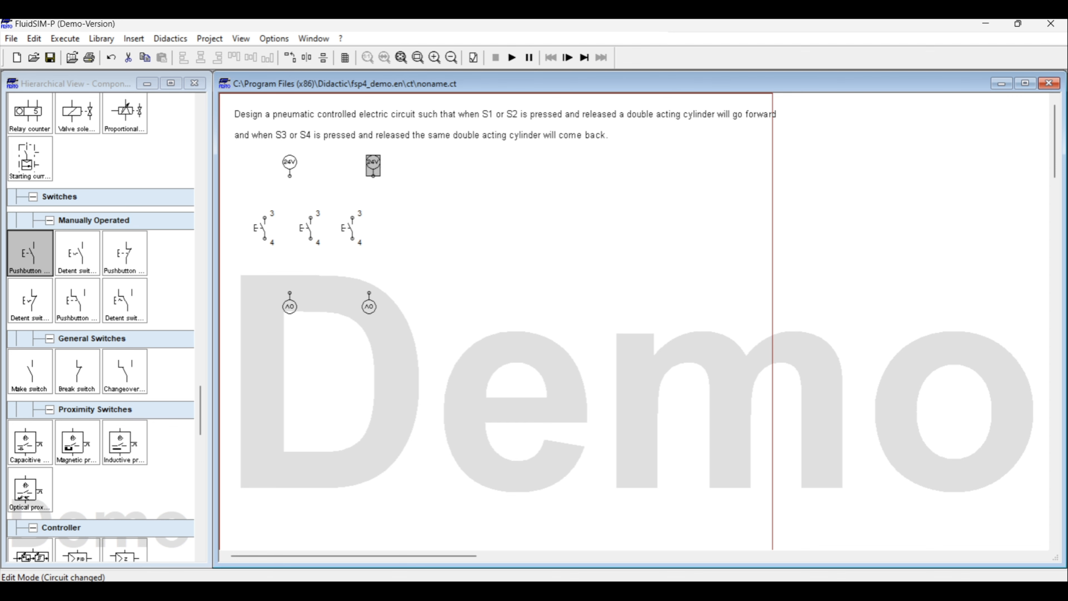
pyautogui.moveTo(369, 306); pyautogui.dragTo(377, 281)
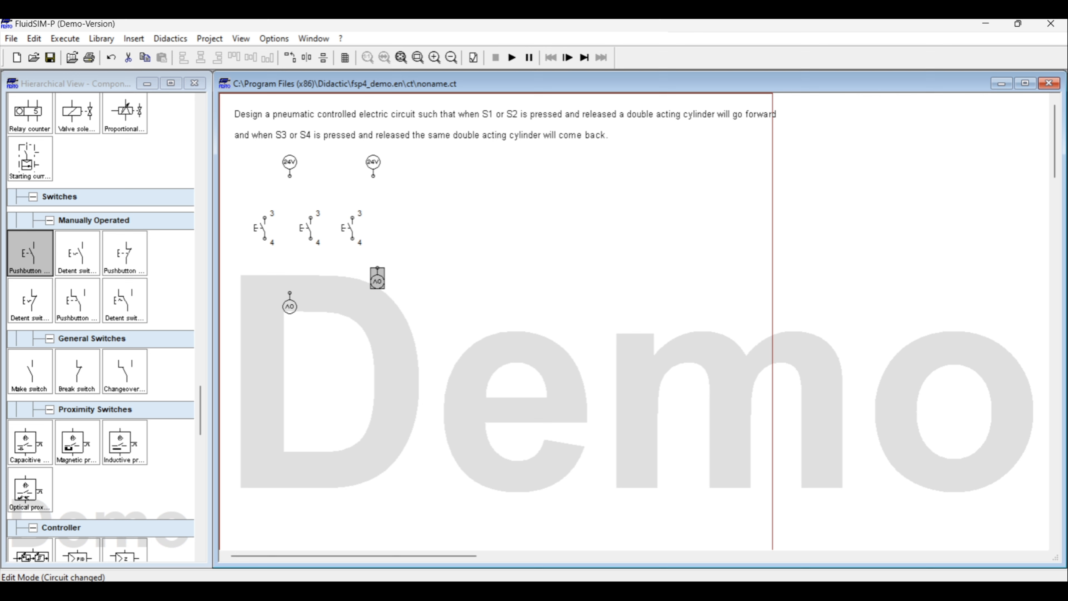
pyautogui.moveTo(290, 307); pyautogui.dragTo(290, 281)
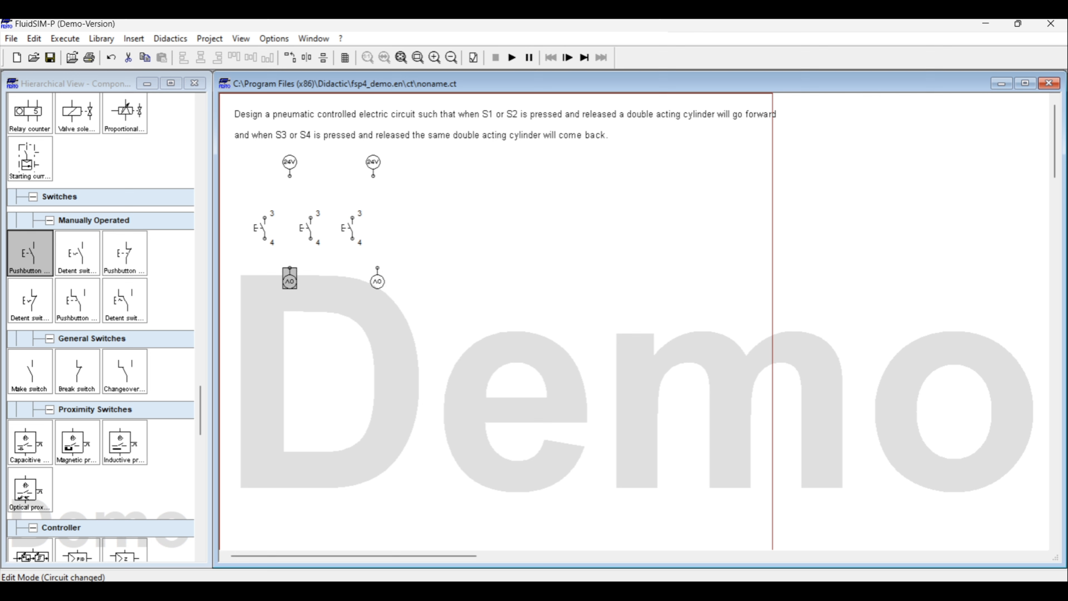
pyautogui.press('Escape')
pyautogui.moveTo(30, 253); pyautogui.dragTo(402, 239)
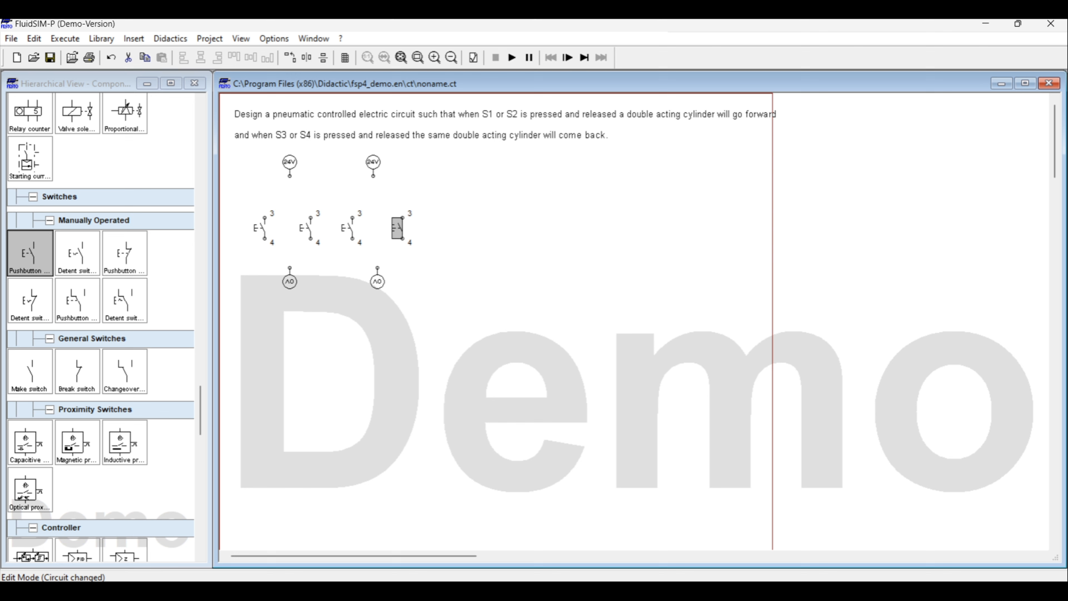
pyautogui.press('Escape')
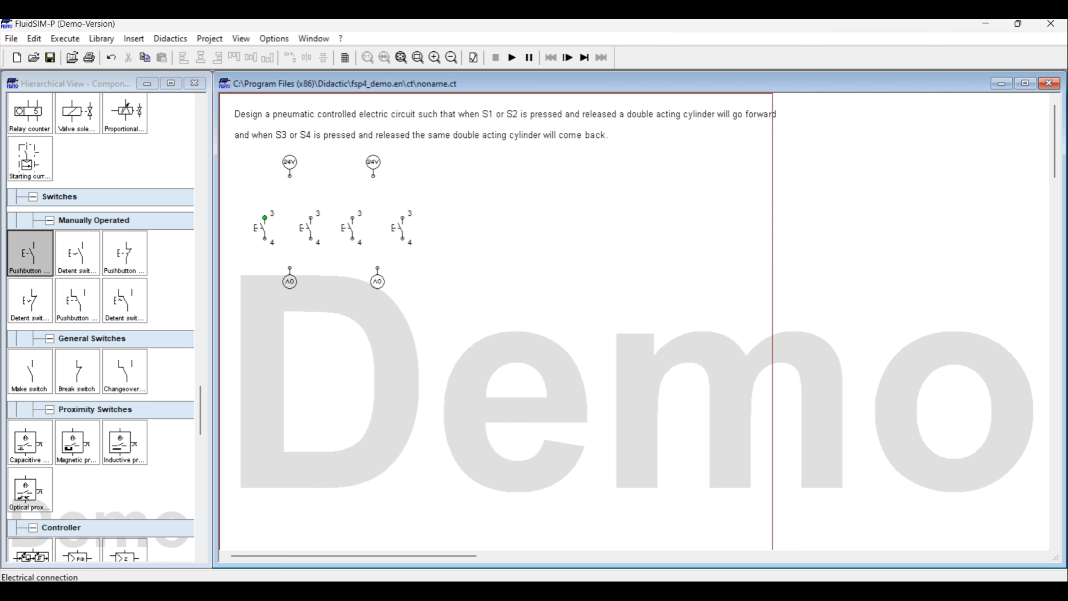
# Wire the pushbuttons as two parallel pairs, each pair connected between its own 24V and 0V connections
pyautogui.moveTo(265, 217); pyautogui.dragTo(310, 217)
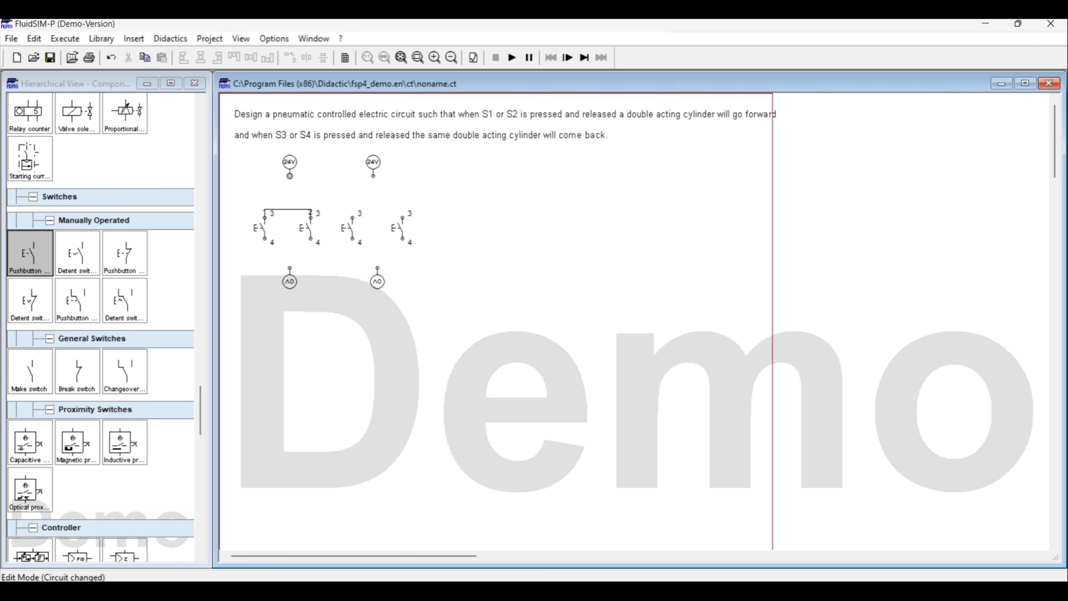
pyautogui.moveTo(290, 176); pyautogui.dragTo(290, 247)
pyautogui.moveTo(403, 218); pyautogui.dragTo(353, 218)
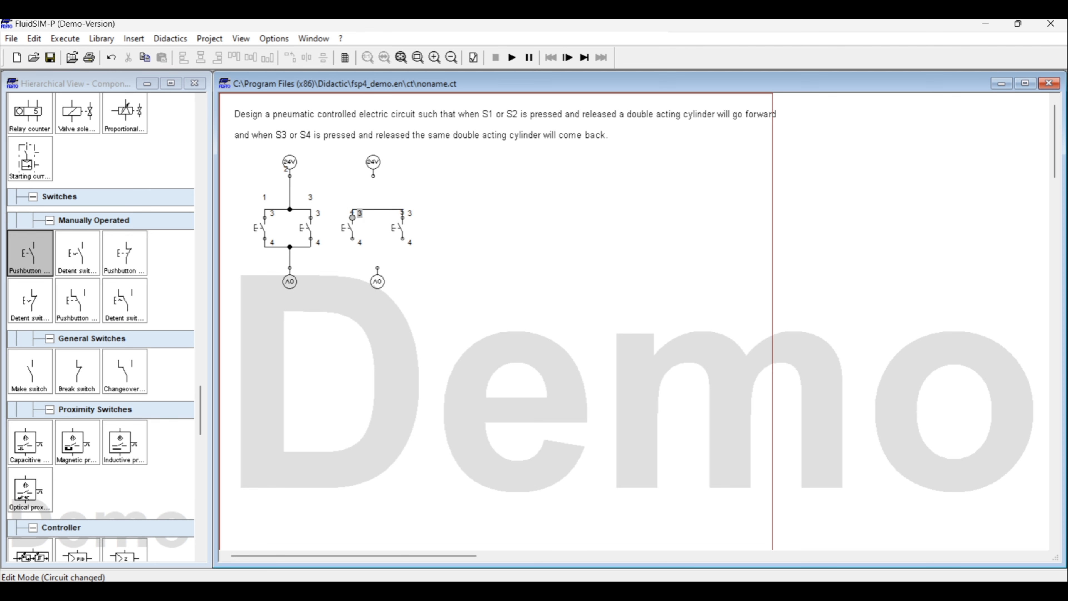
pyautogui.moveTo(373, 176); pyautogui.dragTo(378, 248)
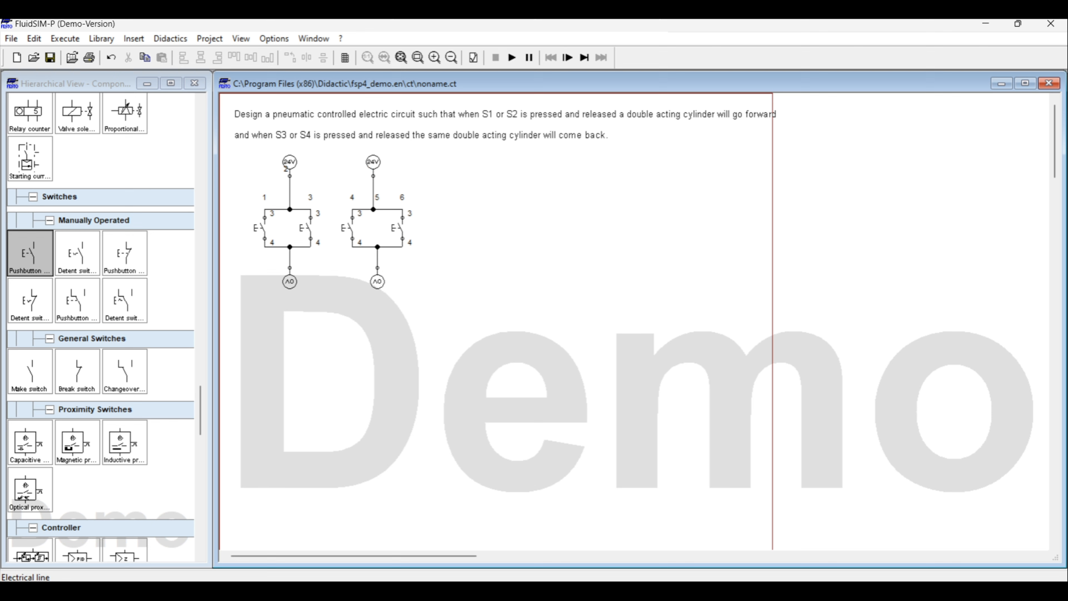
# Label the two pushbuttons of the first parallel pair S1 and S2
pyautogui.doubleClick(260, 229)
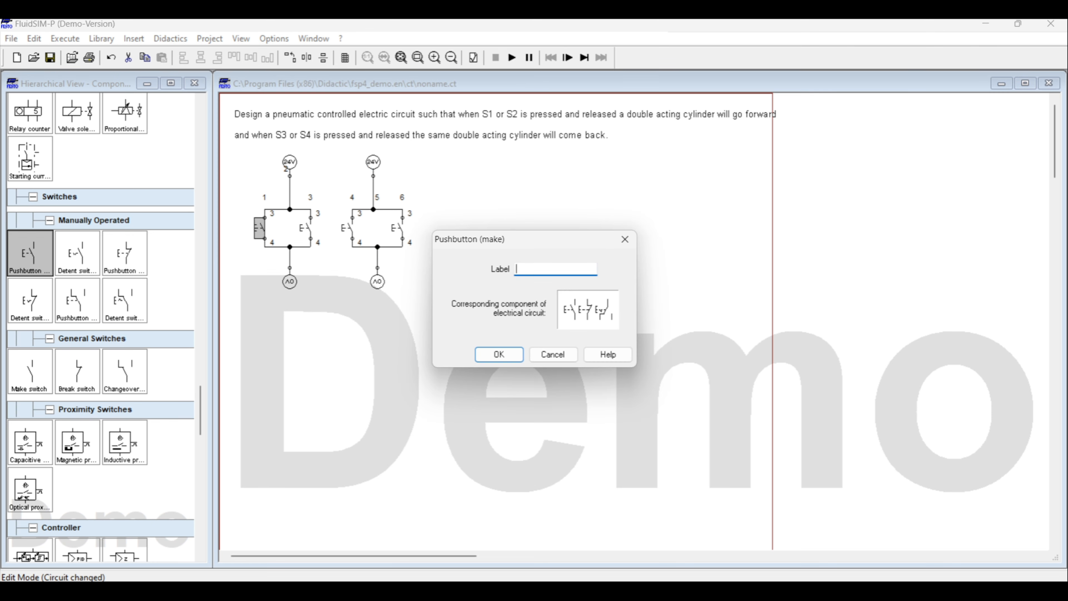
pyautogui.write('S1')
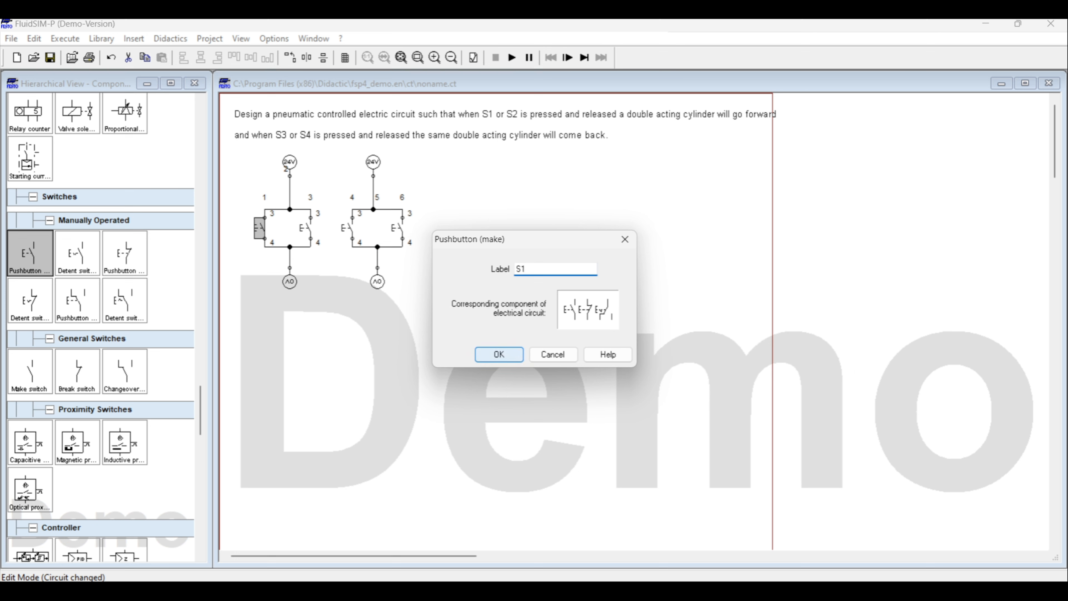
pyautogui.click(499, 354)
pyautogui.click(326, 249)
pyautogui.click(306, 229)
pyautogui.doubleClick(306, 228)
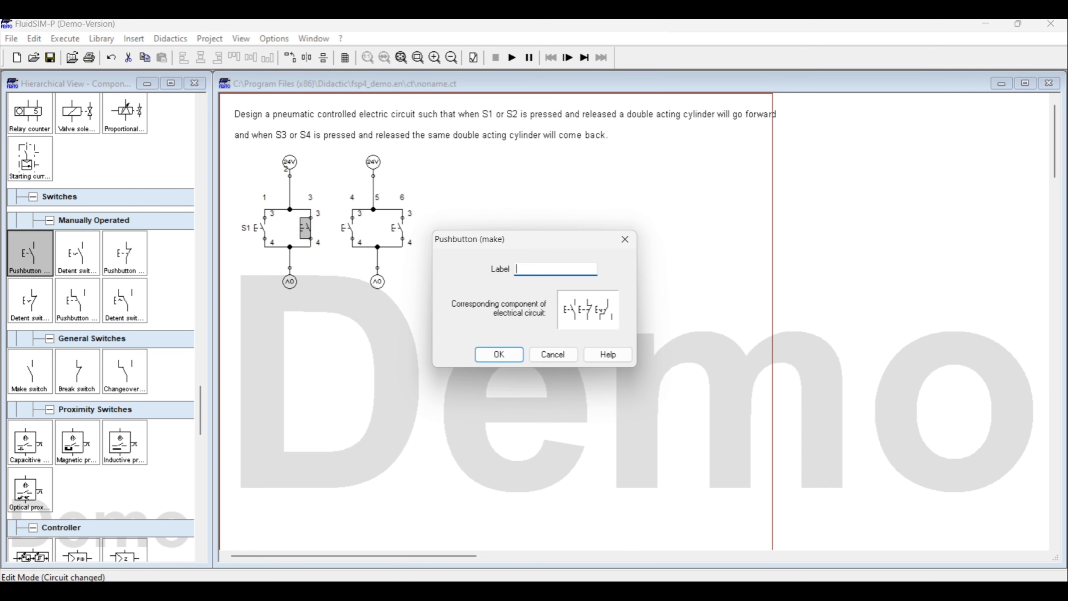
pyautogui.write('S2')
pyautogui.click(500, 355)
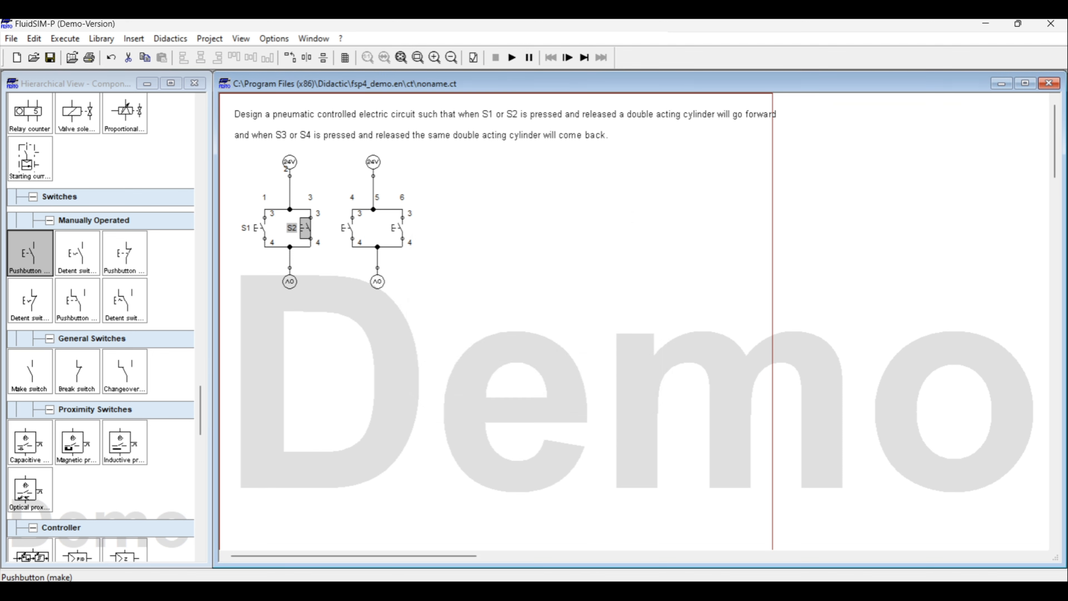
# Label the two pushbuttons of the second parallel pair S3 and S4
pyautogui.doubleClick(347, 228)
pyautogui.write('S3')
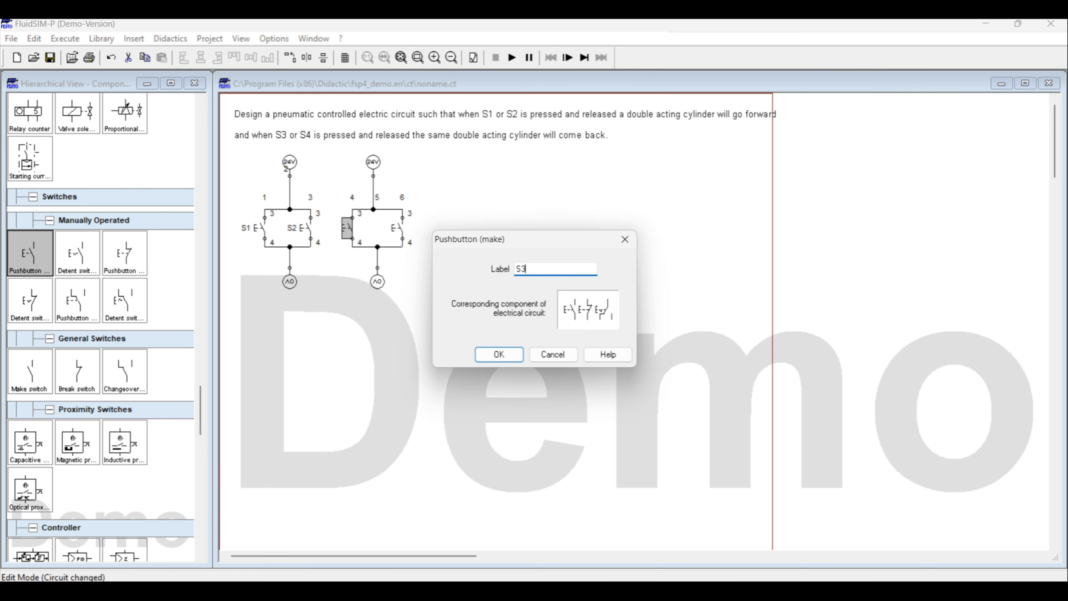
pyautogui.click(500, 354)
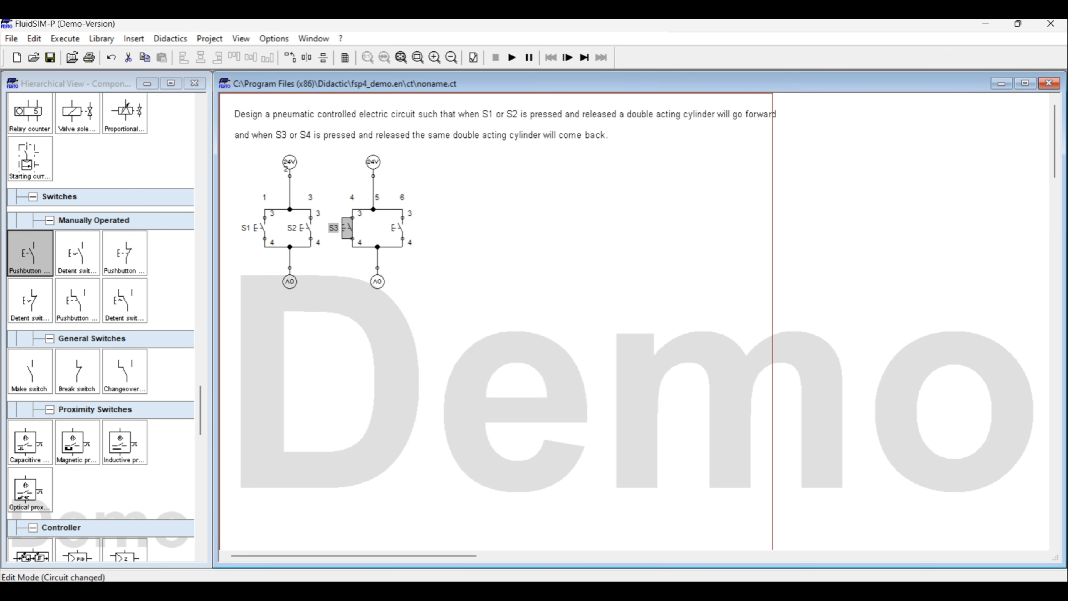
pyautogui.doubleClick(397, 228)
pyautogui.write('S4')
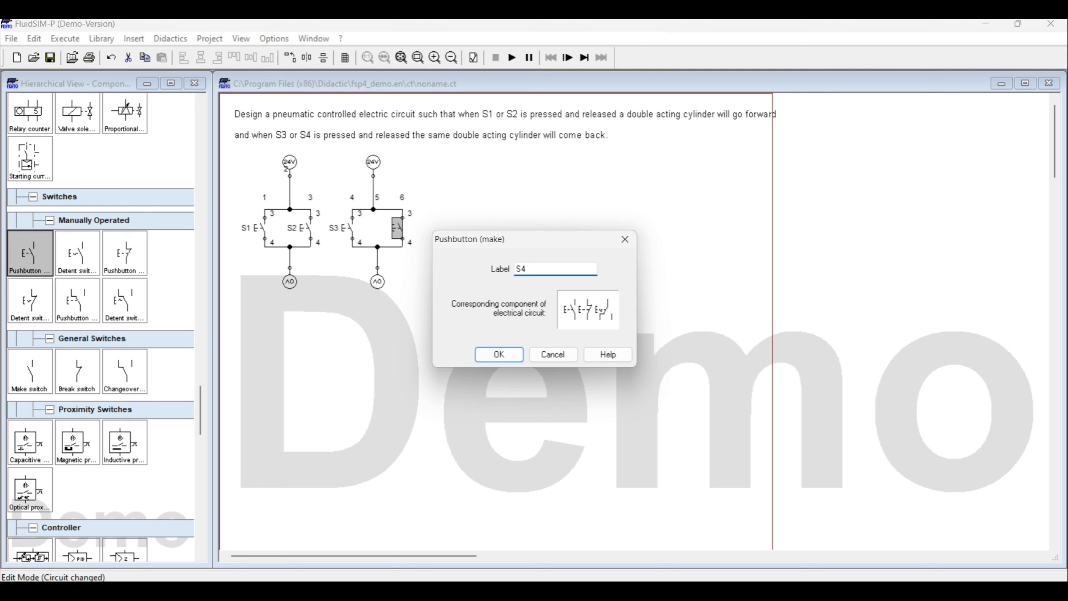
pyautogui.press('Return')
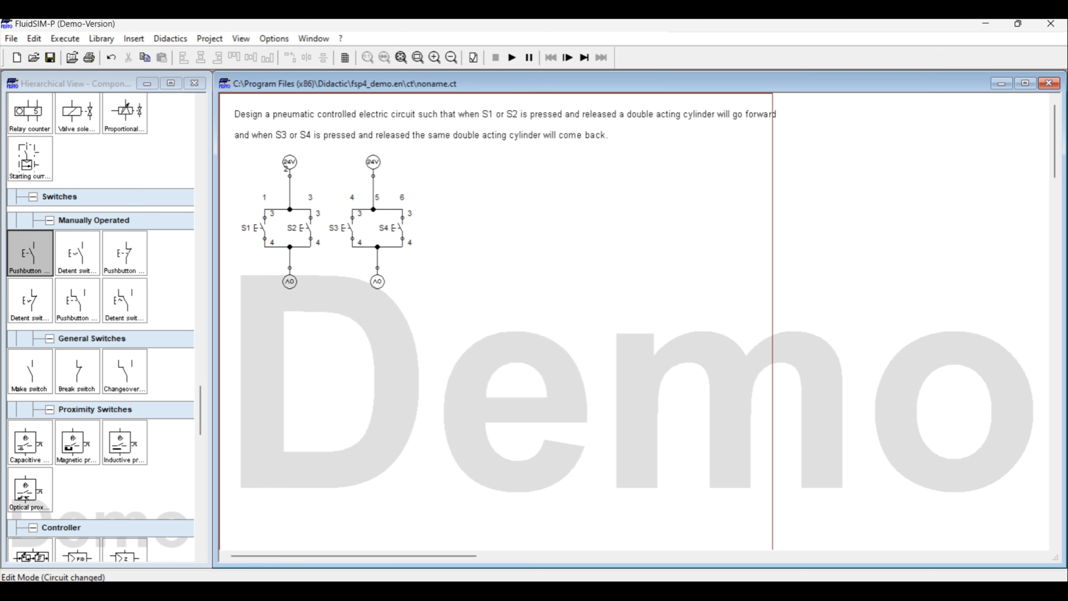
# Place a double acting cylinder from the actuators to the right of the electrical circuit, below the task text
pyautogui.scroll(20, 101, 328)
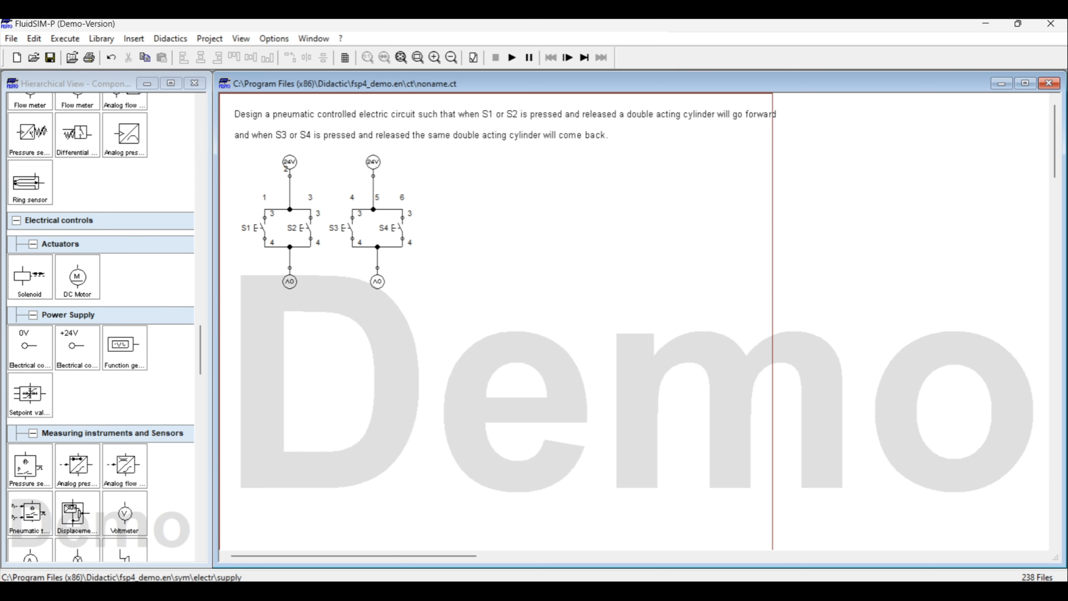
pyautogui.scroll(20, 101, 329)
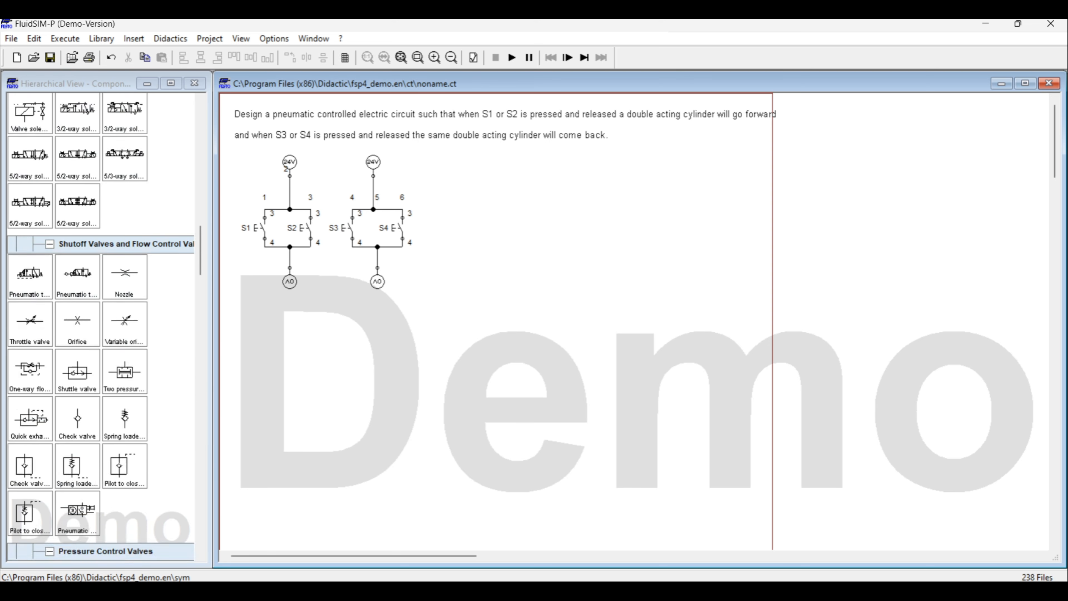
pyautogui.scroll(15, 101, 328)
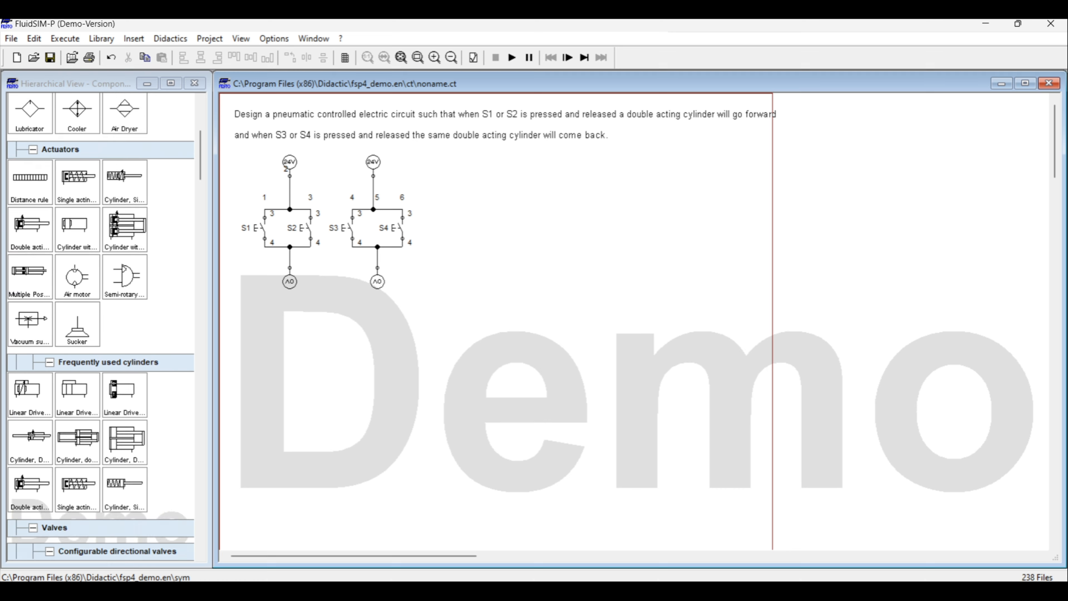
pyautogui.scroll(2, 101, 328)
pyautogui.scroll(-3, 101, 328)
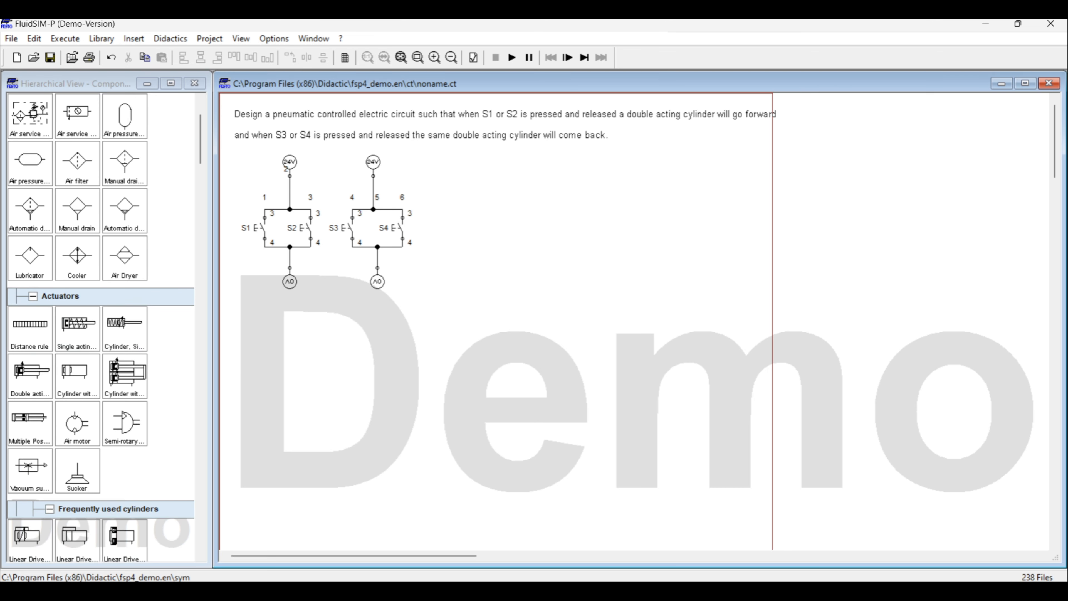
pyautogui.moveTo(30, 372); pyautogui.dragTo(560, 164)
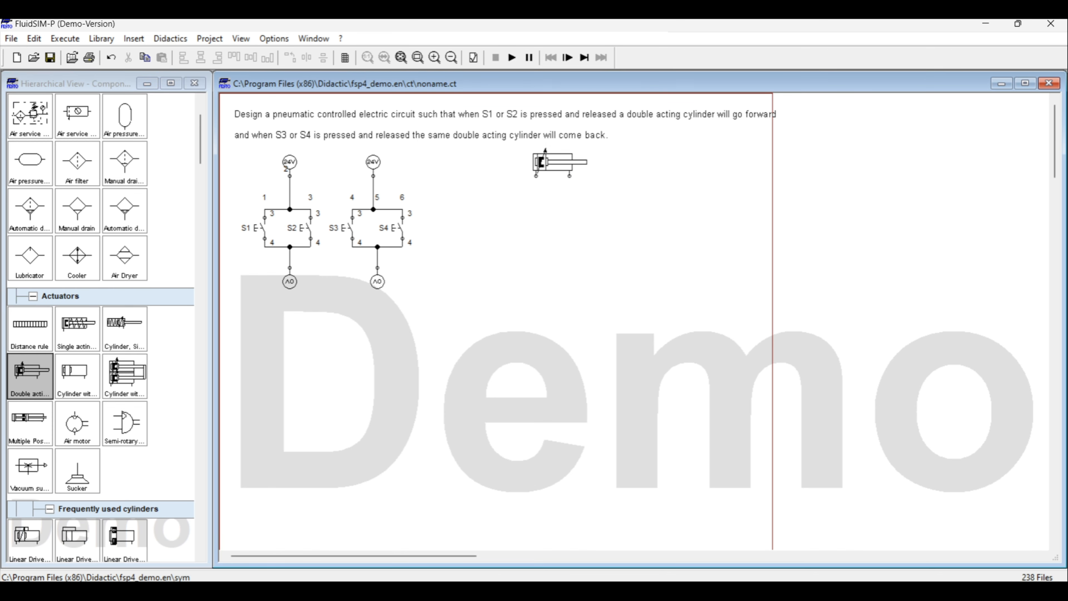
# Place a configurable 5/n way valve below the double acting cylinder
pyautogui.scroll(3, 101, 328)
pyautogui.scroll(-10, 101, 328)
pyautogui.scroll(-1, 101, 329)
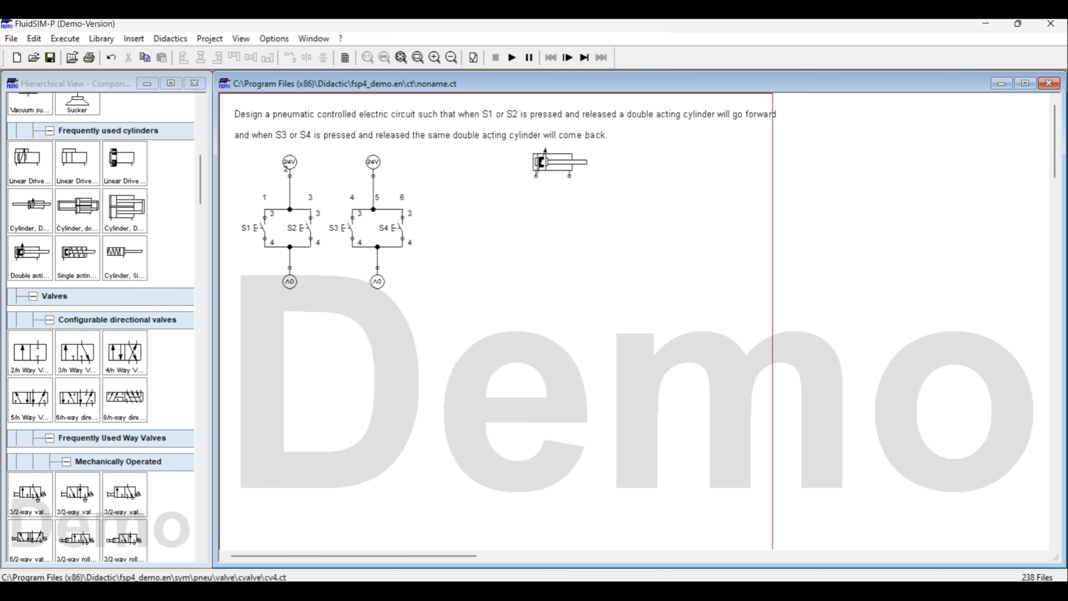
pyautogui.moveTo(30, 397); pyautogui.dragTo(552, 227)
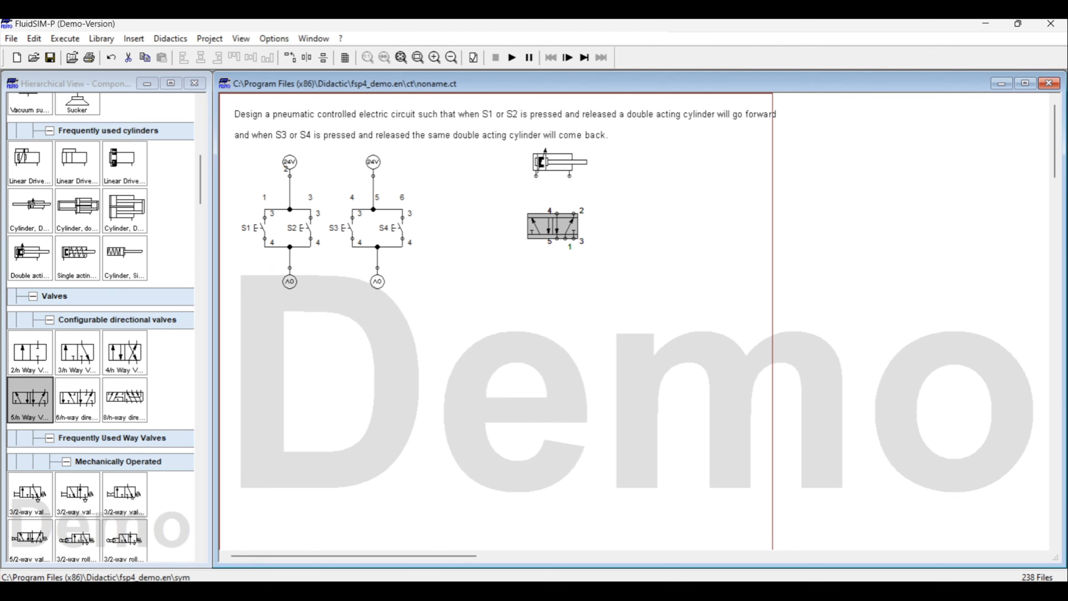
# Place a compressed air supply below the 5/n way valve and connect it to the valve's port 1
pyautogui.scroll(9, 101, 329)
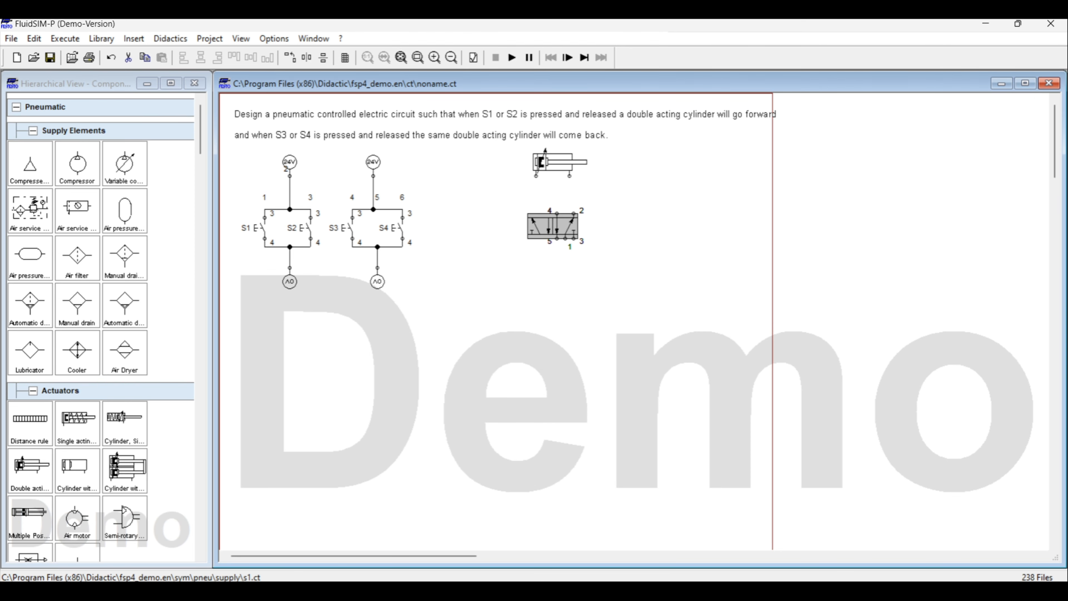
pyautogui.moveTo(30, 164); pyautogui.dragTo(565, 292)
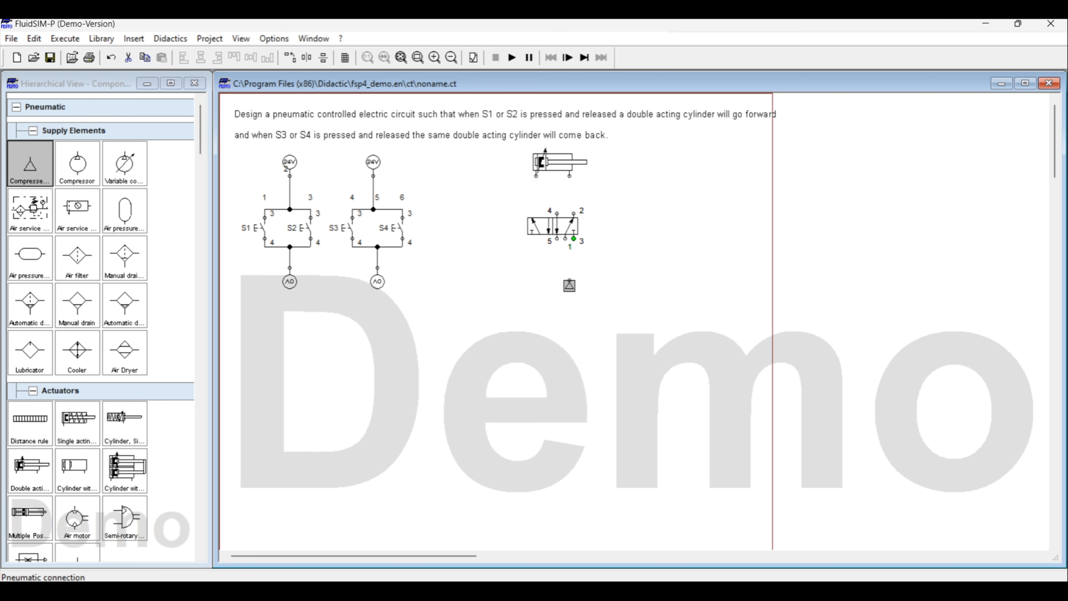
pyautogui.click(566, 238)
pyautogui.moveTo(566, 239); pyautogui.dragTo(565, 287)
pyautogui.click(598, 305)
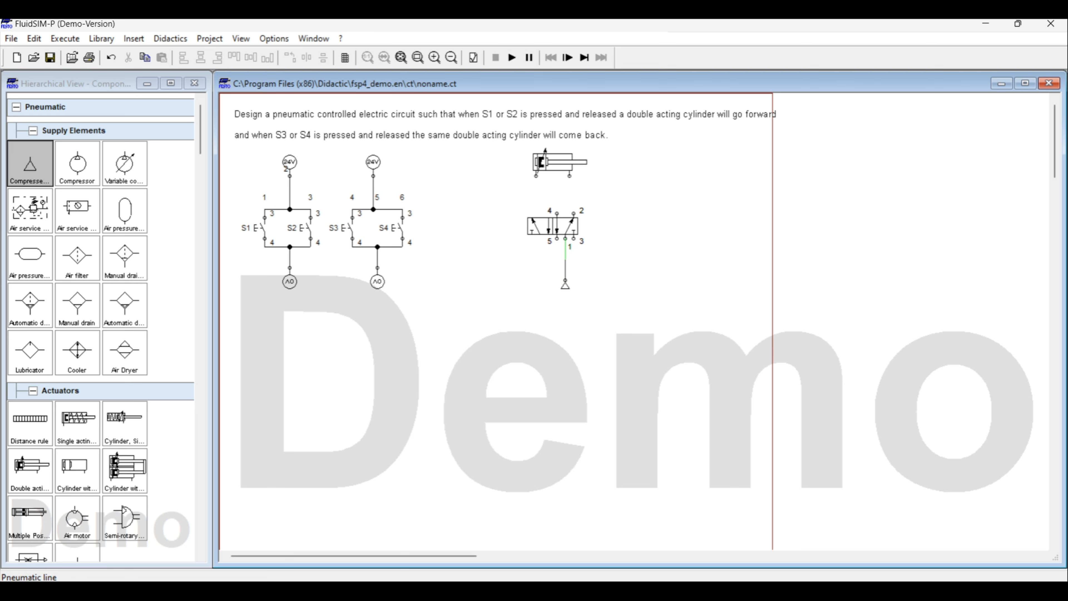
# Fit exhaust terminators to ports 5 and 3 of the 5/n way valve
pyautogui.doubleClick(557, 239)
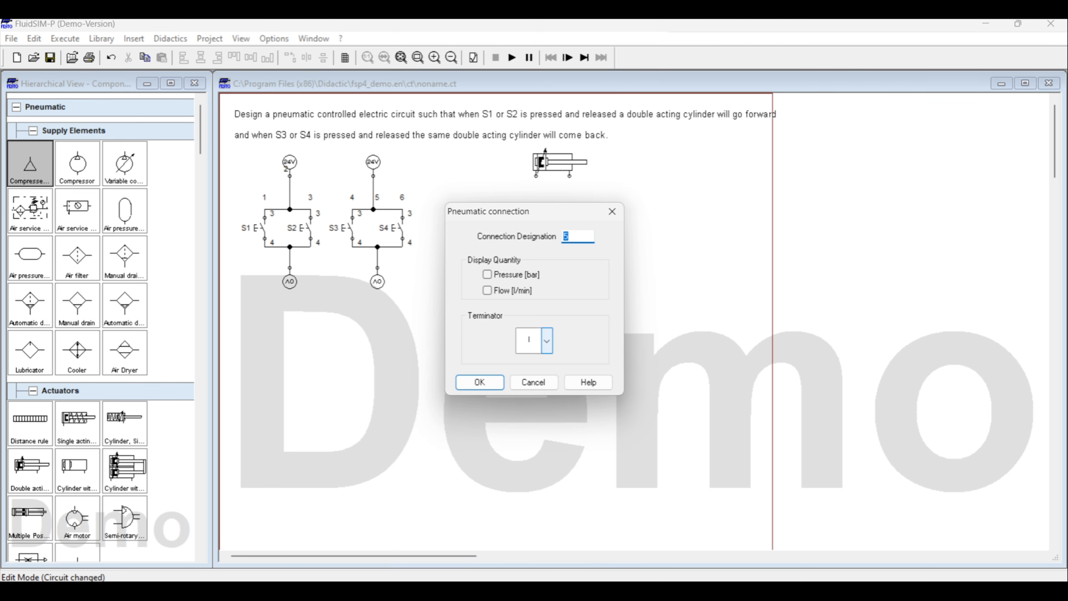
pyautogui.click(546, 341)
pyautogui.click(530, 433)
pyautogui.click(480, 382)
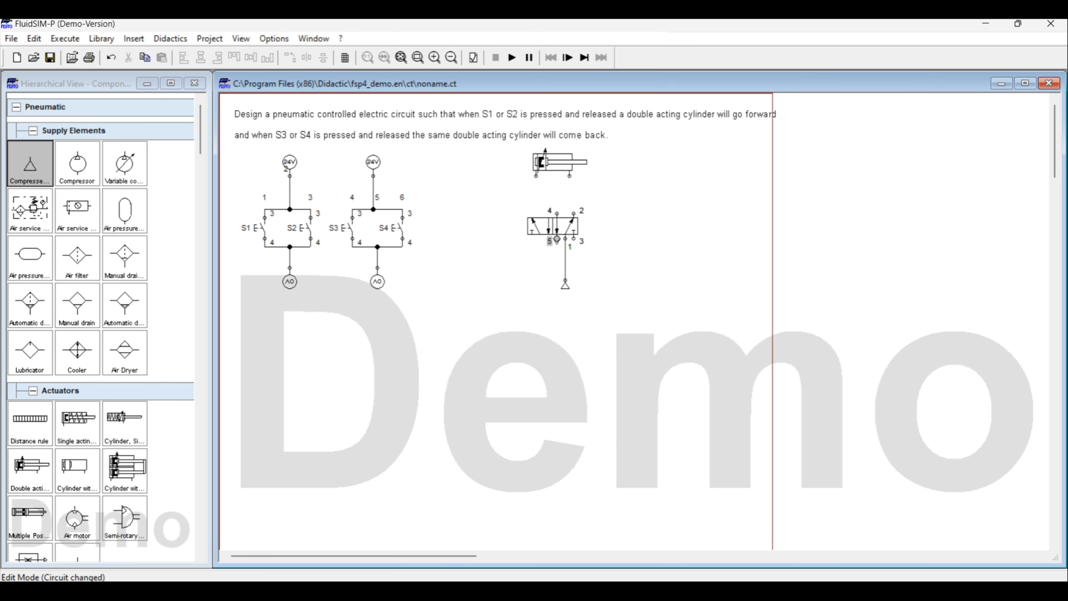
pyautogui.doubleClick(577, 241)
pyautogui.click(546, 341)
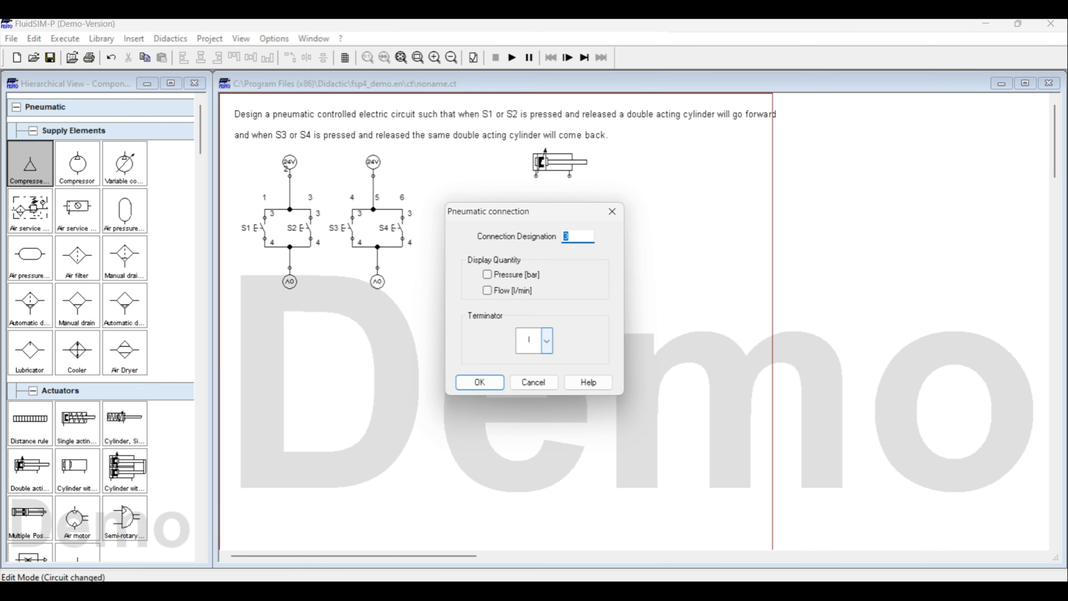
pyautogui.click(531, 433)
pyautogui.click(480, 382)
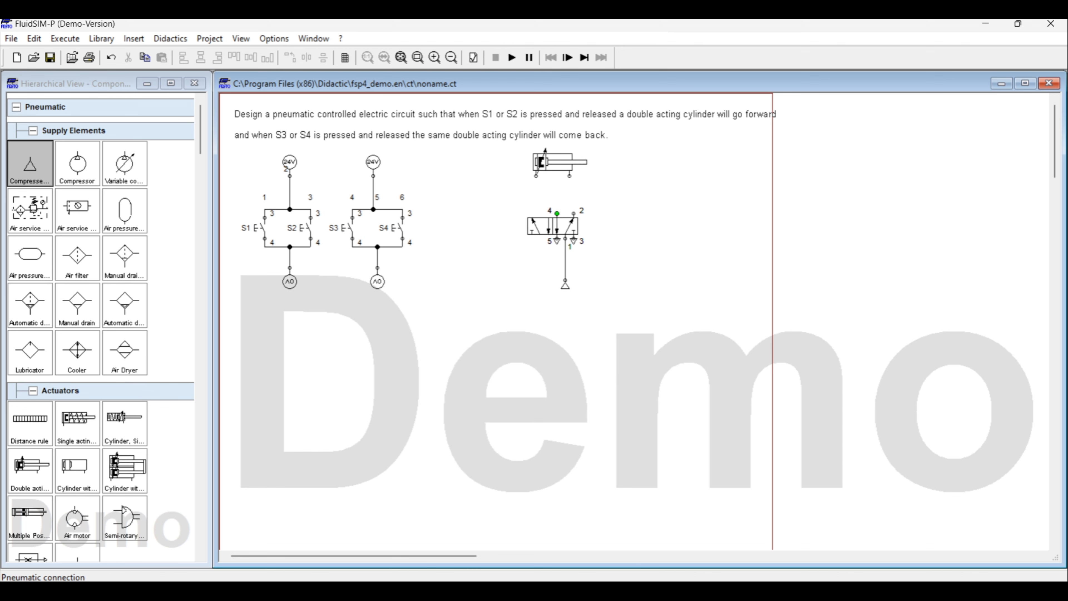
# Connect valve port 4 to the cylinder's rear port and valve port 2 to its rod-side port
pyautogui.moveTo(557, 214); pyautogui.dragTo(536, 175)
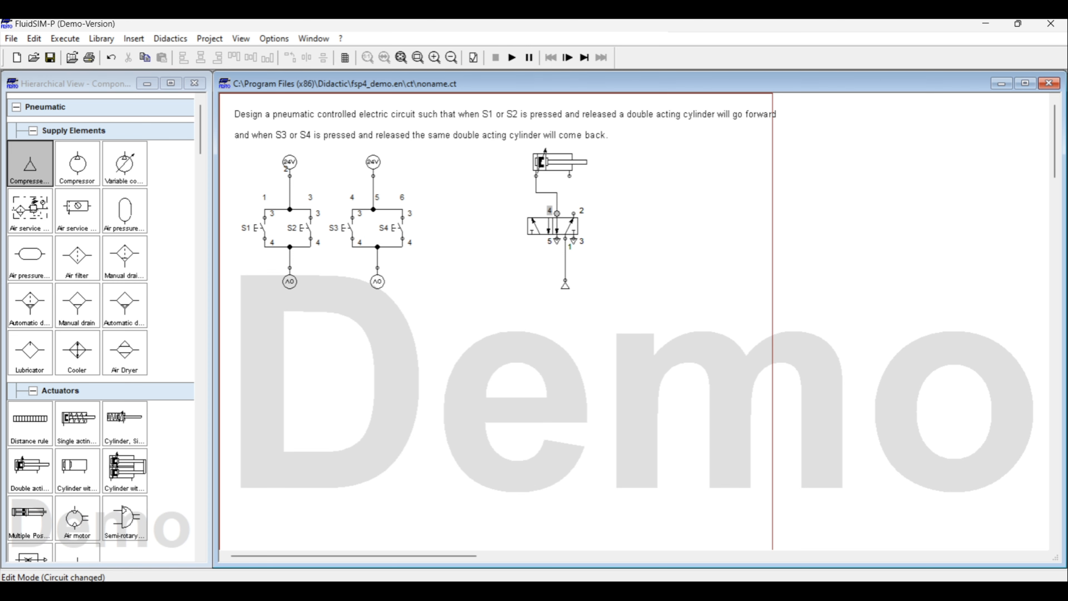
pyautogui.moveTo(575, 213); pyautogui.dragTo(569, 176)
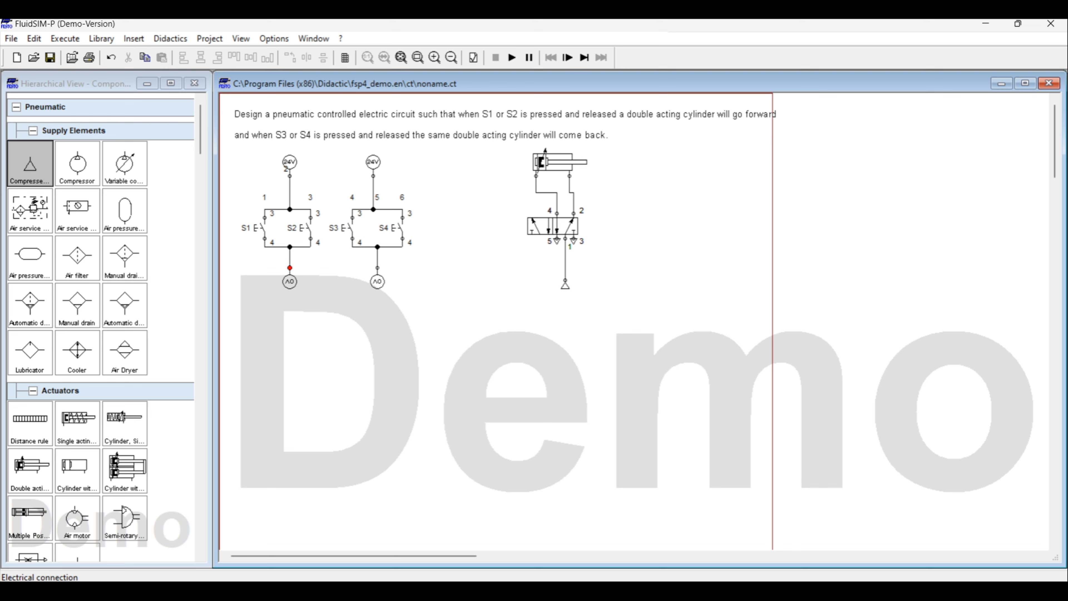
# Move both 0V connections further down and delete the lines joining them to the two pushbutton pairs
pyautogui.moveTo(289, 281); pyautogui.dragTo(290, 324)
pyautogui.click(378, 281)
pyautogui.moveTo(377, 281); pyautogui.dragTo(377, 323)
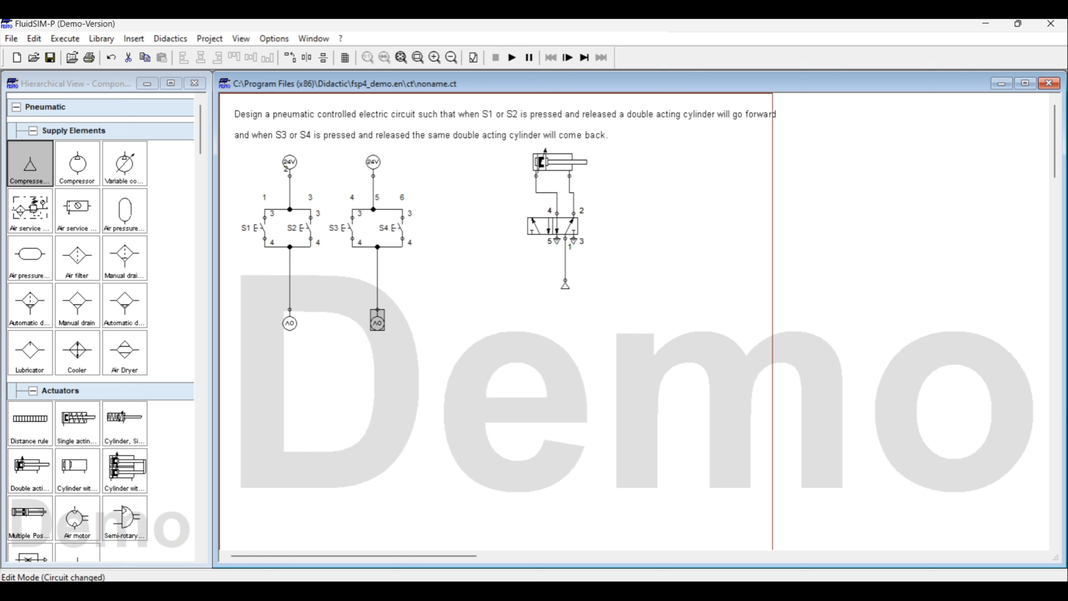
pyautogui.click(424, 291)
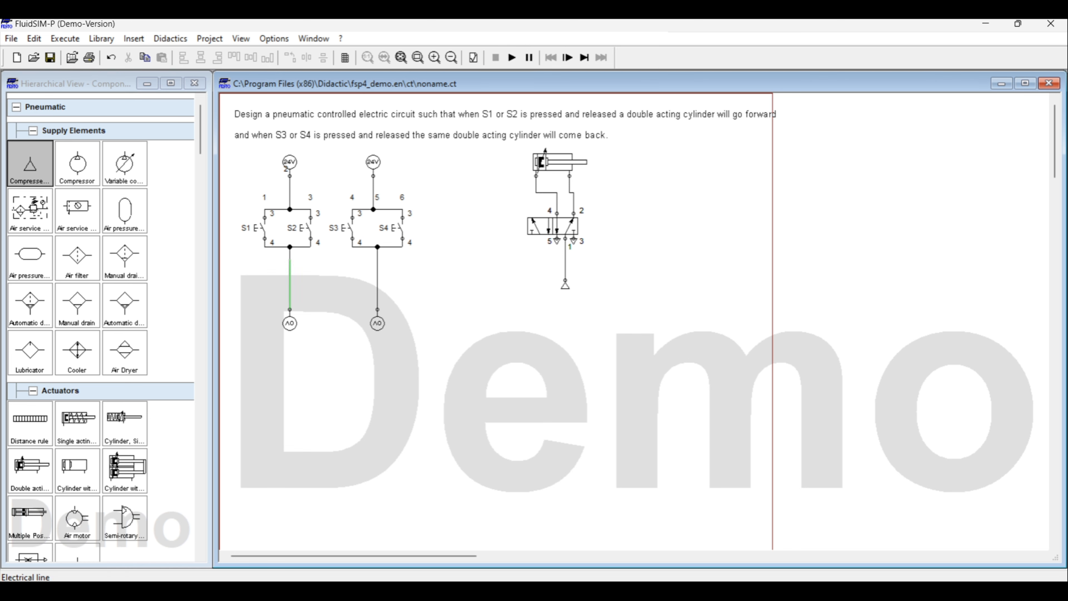
pyautogui.press('Delete')
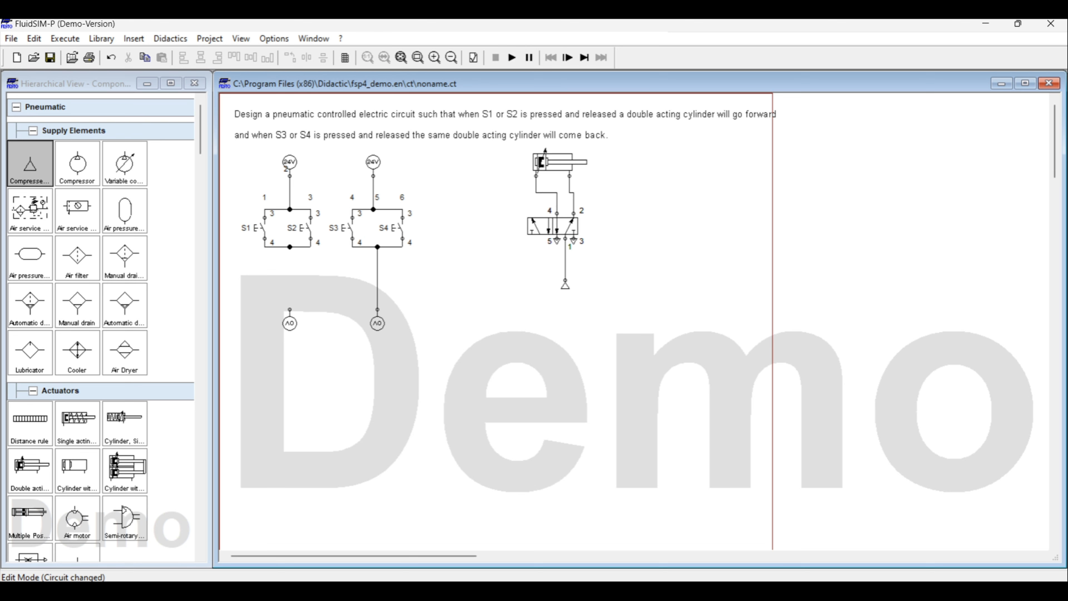
pyautogui.press('Delete')
# Place a valve solenoid in each gap between a pushbutton pair and its 0V connection
pyautogui.scroll(-15, 101, 328)
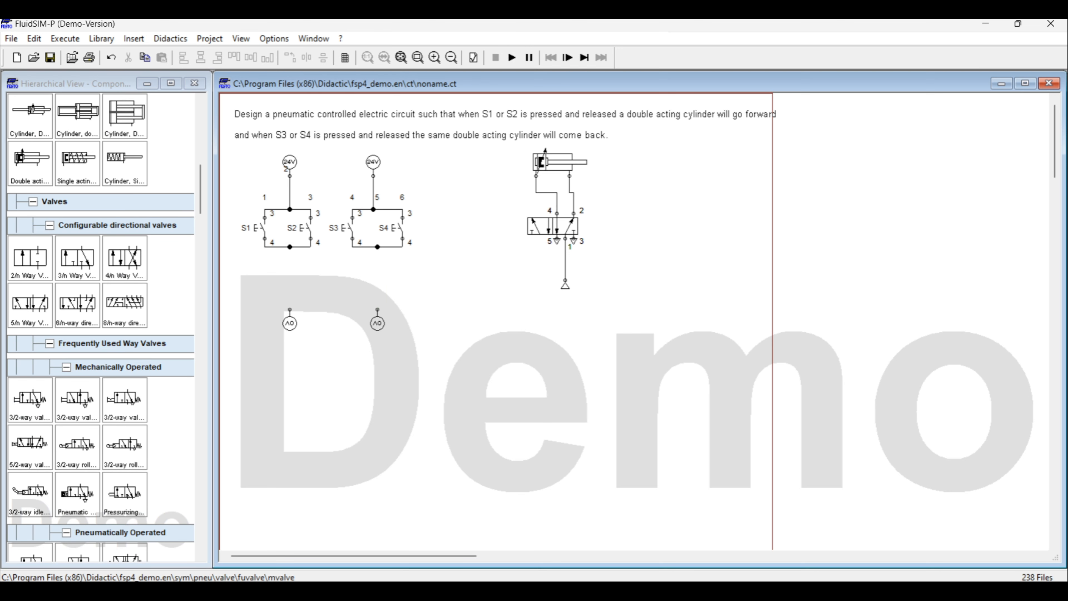
pyautogui.scroll(-10, 101, 329)
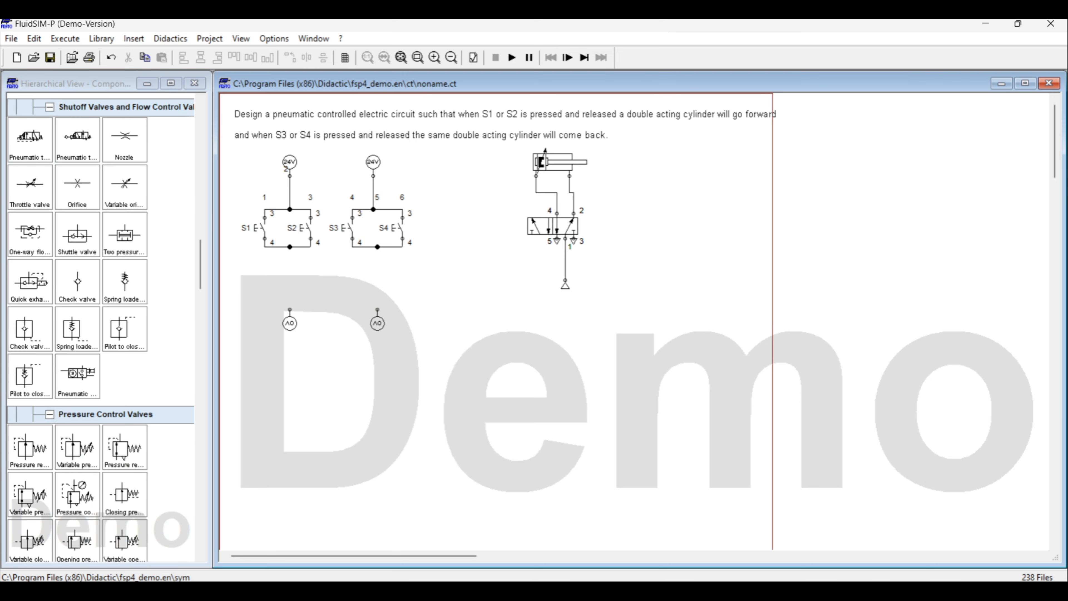
pyautogui.scroll(-15, 101, 328)
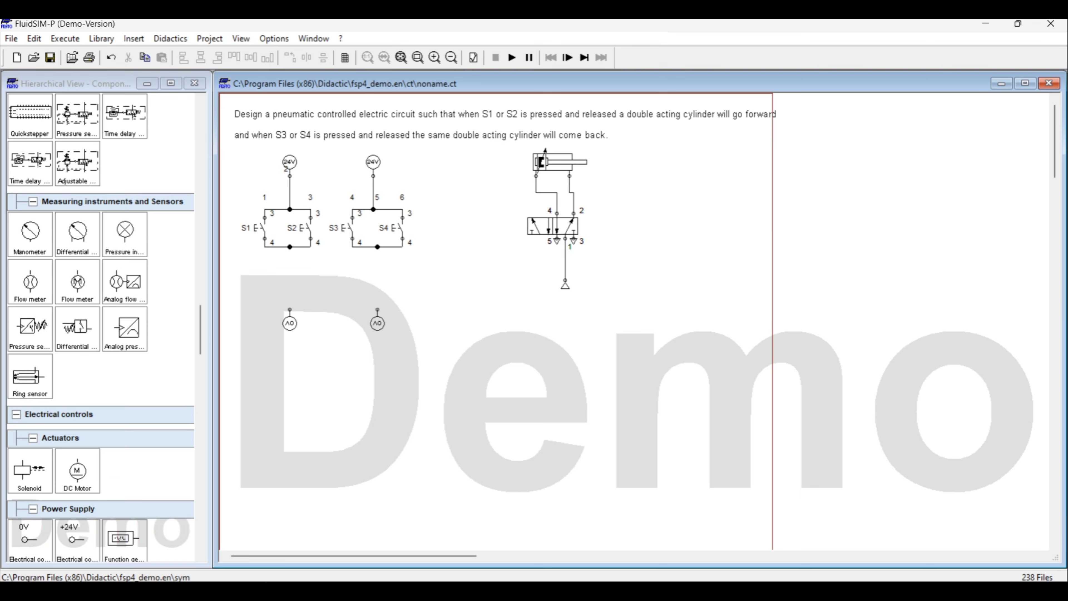
pyautogui.scroll(-4, 101, 328)
pyautogui.scroll(-2, 101, 328)
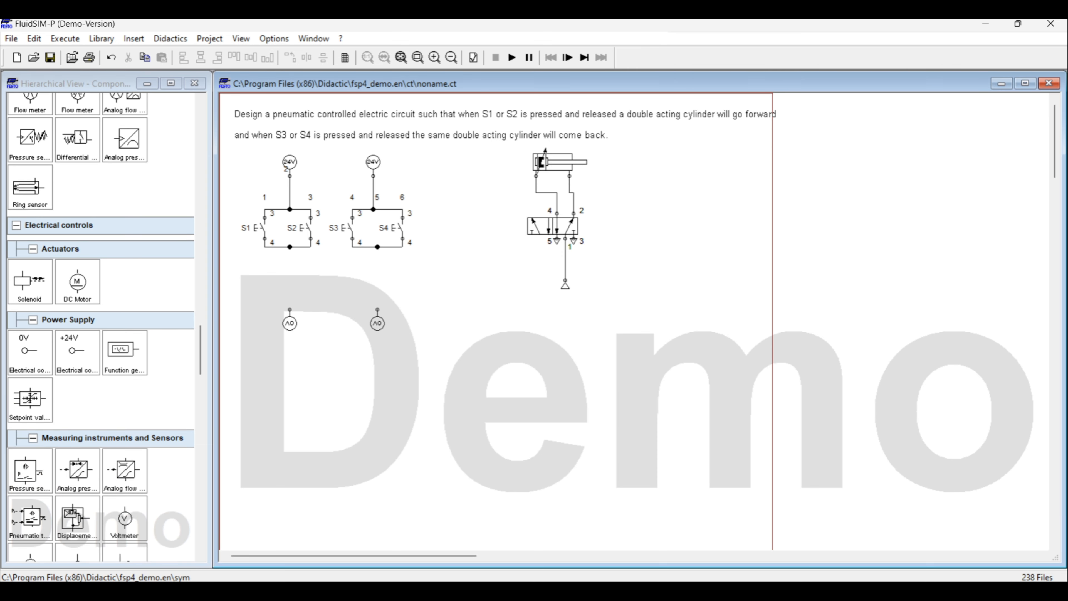
pyautogui.scroll(4, 101, 328)
pyautogui.scroll(-8, 101, 328)
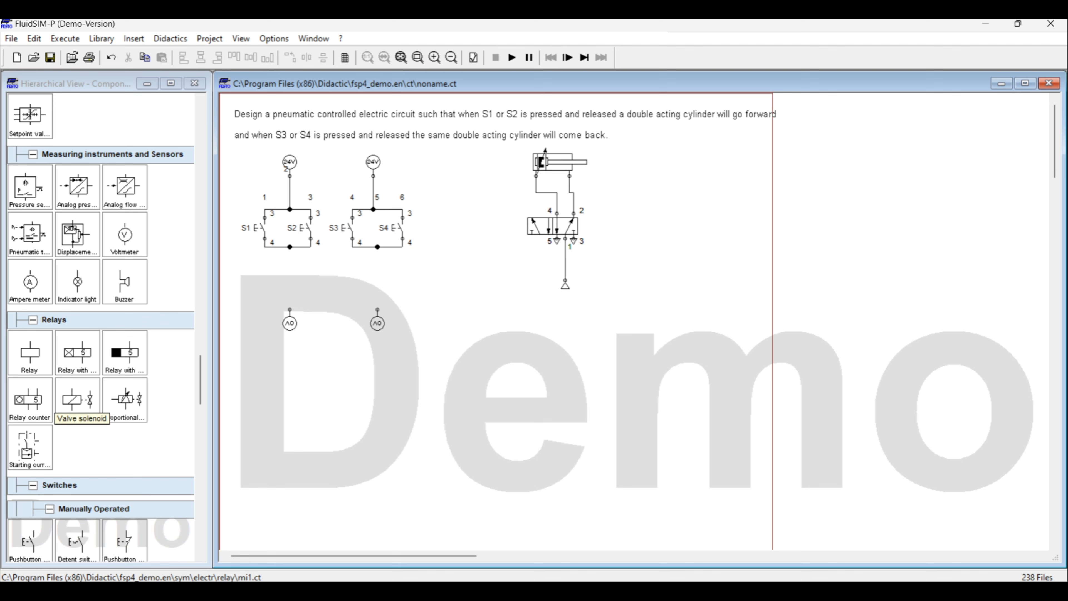
pyautogui.moveTo(78, 400); pyautogui.dragTo(295, 279)
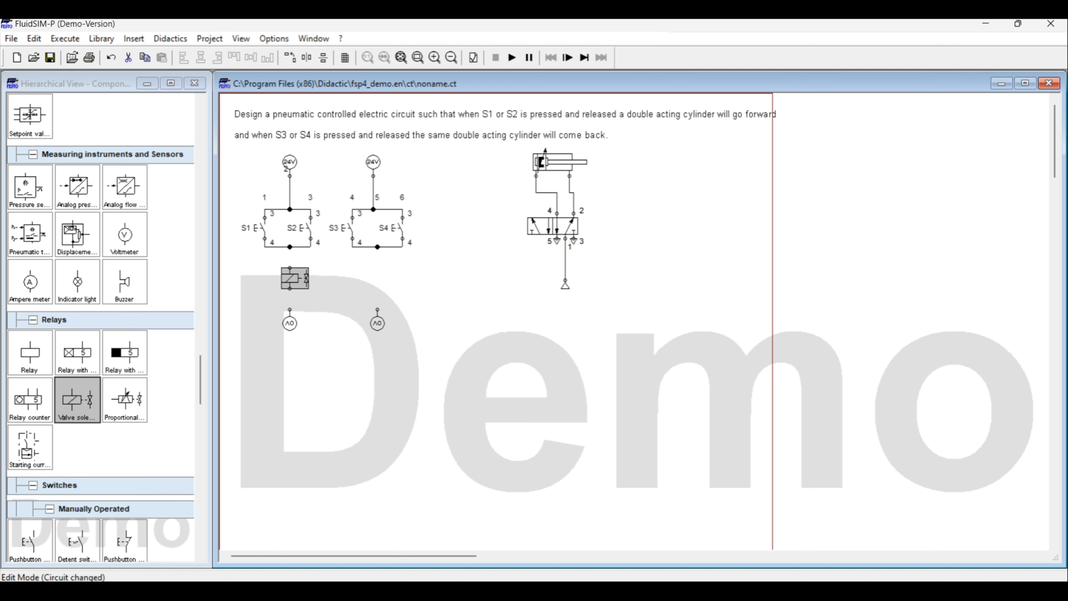
pyautogui.moveTo(78, 400); pyautogui.dragTo(382, 278)
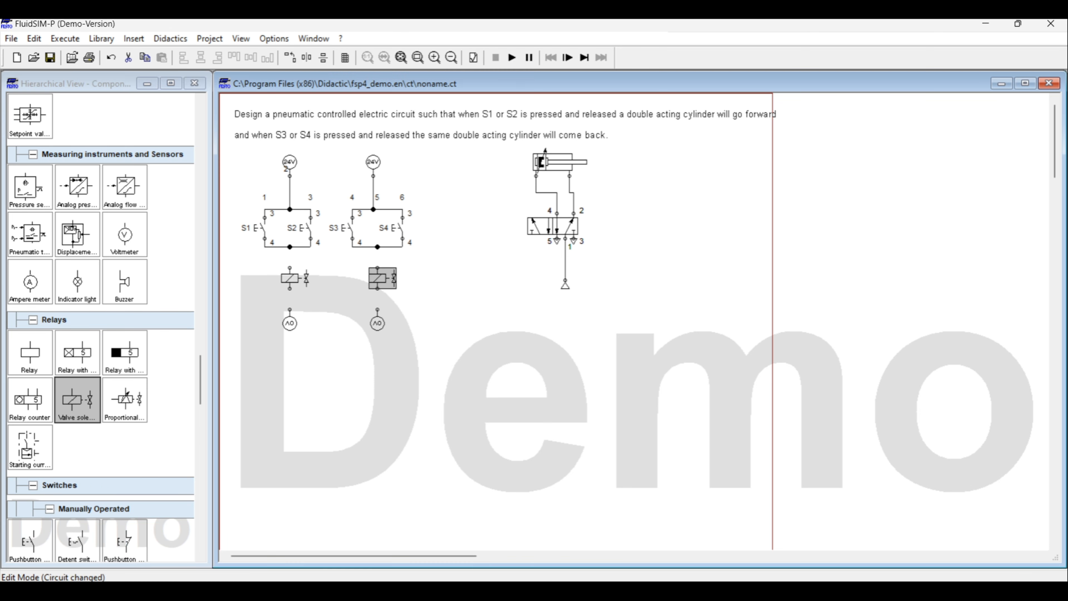
pyautogui.click(349, 268)
# Wire each valve solenoid between its pushbutton pair and the 0V connection below it
pyautogui.moveTo(289, 267); pyautogui.dragTo(290, 247)
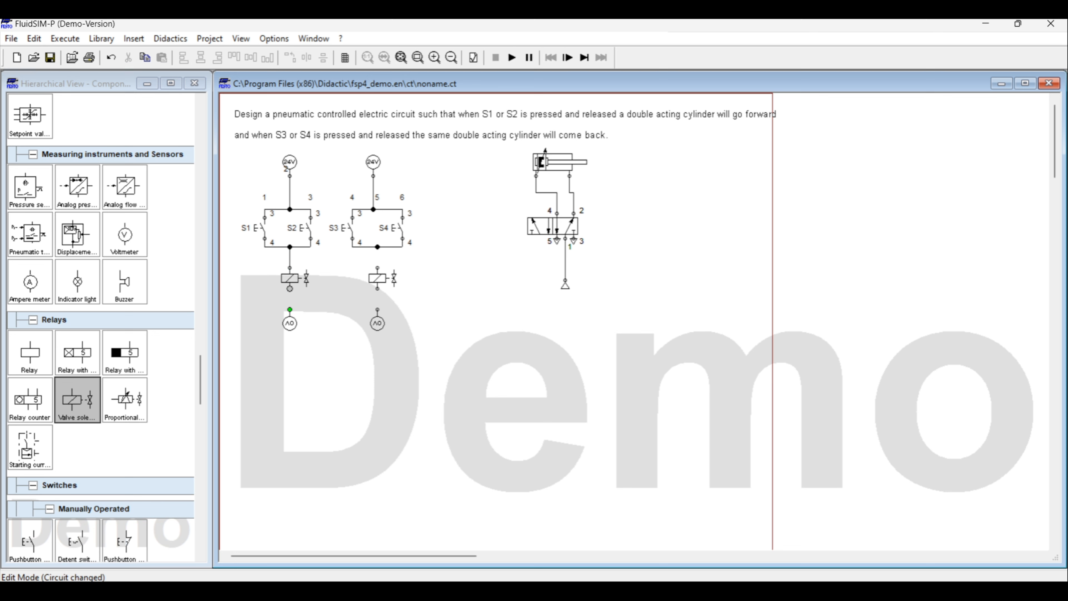
pyautogui.moveTo(290, 310); pyautogui.dragTo(290, 289)
pyautogui.moveTo(378, 247); pyautogui.dragTo(377, 268)
pyautogui.moveTo(378, 310); pyautogui.dragTo(378, 289)
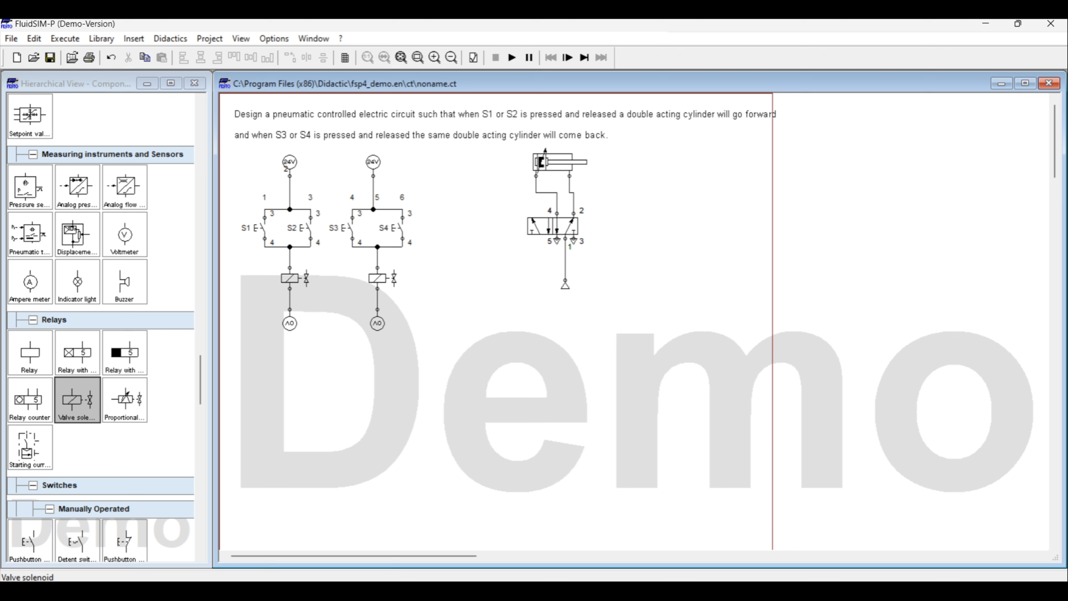
# Label the valve solenoid under S1 and S2 as SL1 and the one under S3 and S4 as SL2
pyautogui.doubleClick(295, 278)
pyautogui.write('SL1')
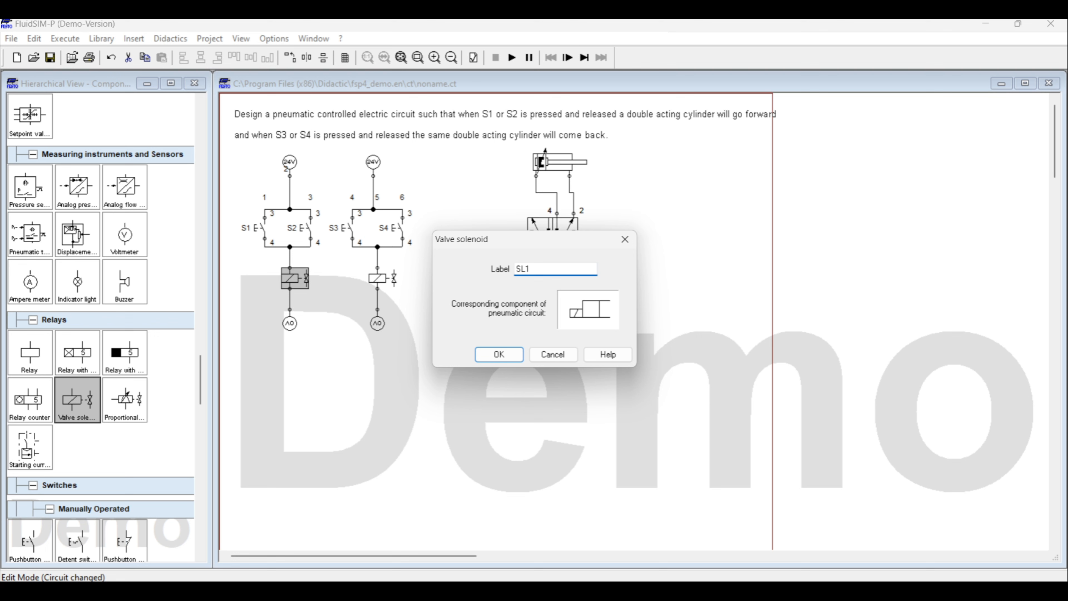
pyautogui.click(499, 355)
pyautogui.doubleClick(382, 278)
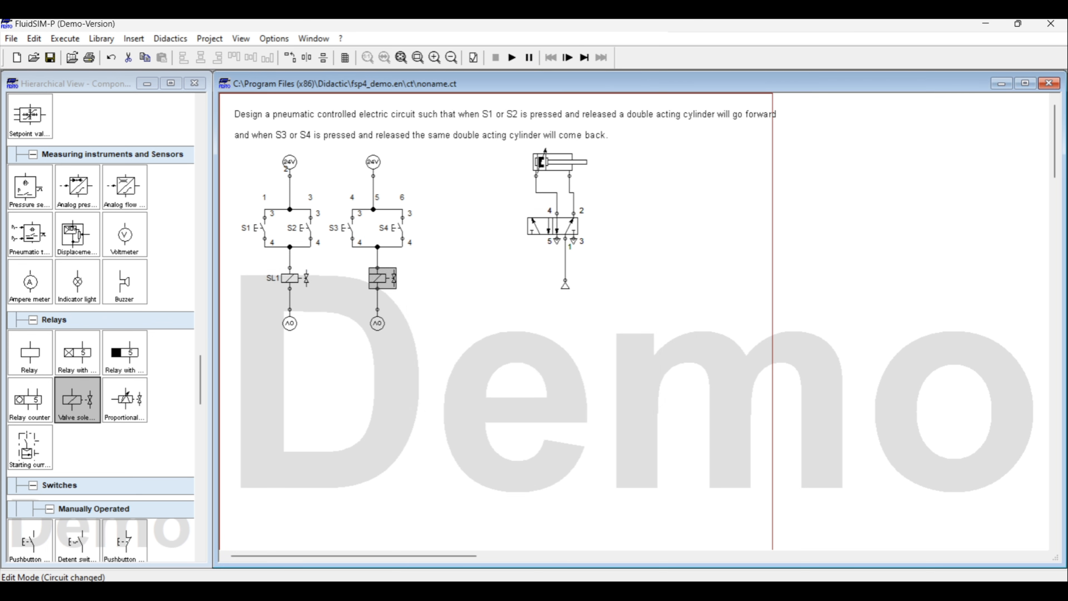
pyautogui.write('SL2')
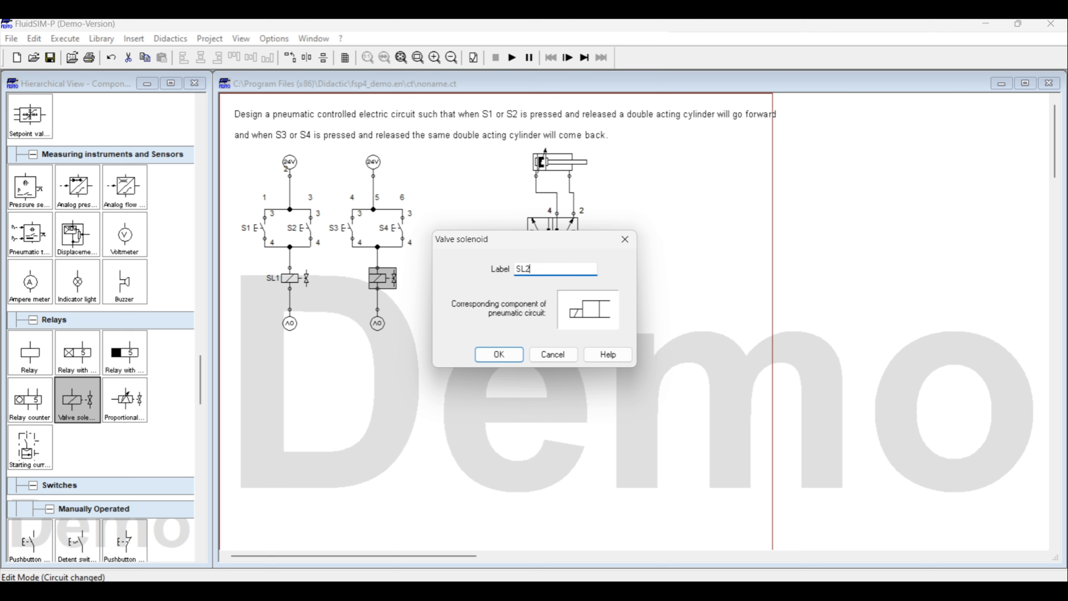
pyautogui.press('Return')
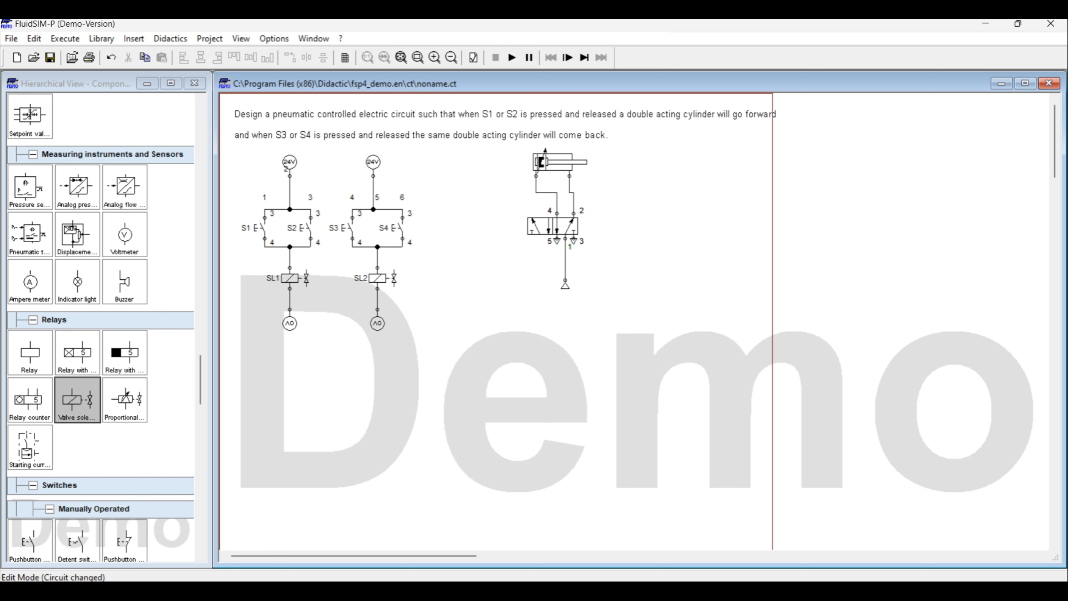
# Configure the 5/n way valve with electrical solenoid actuation on both its left and right sides
pyautogui.doubleClick(553, 226)
pyautogui.click(438, 311)
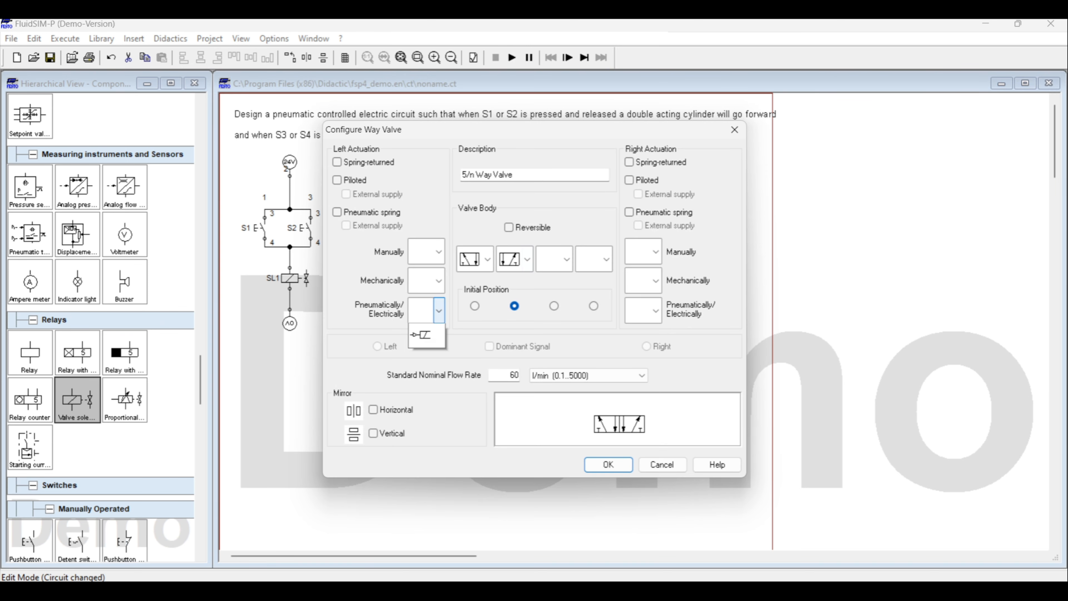
pyautogui.click(425, 349)
pyautogui.click(655, 311)
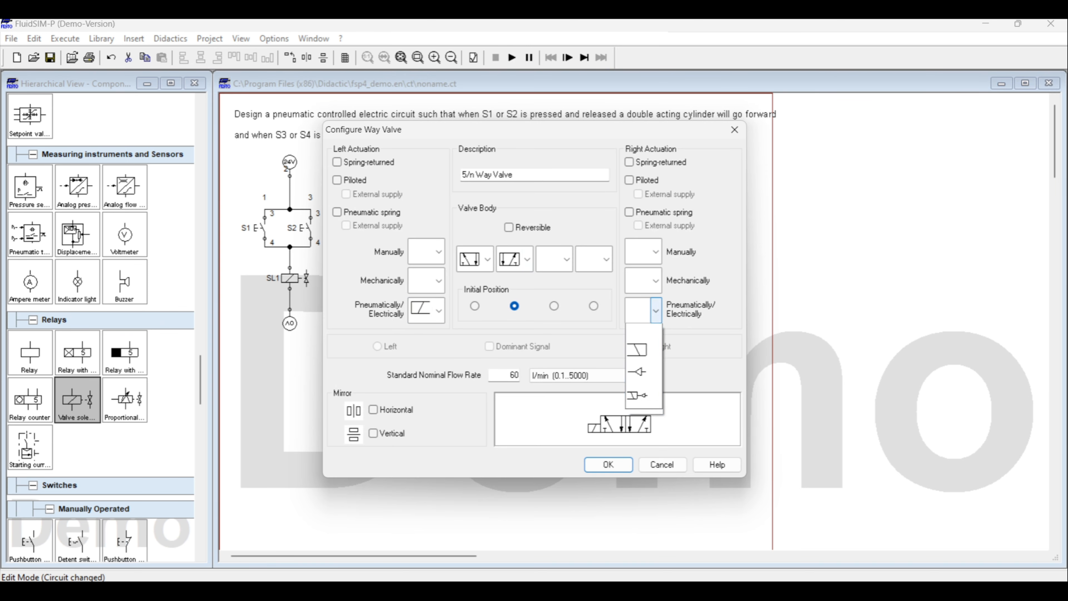
pyautogui.click(638, 349)
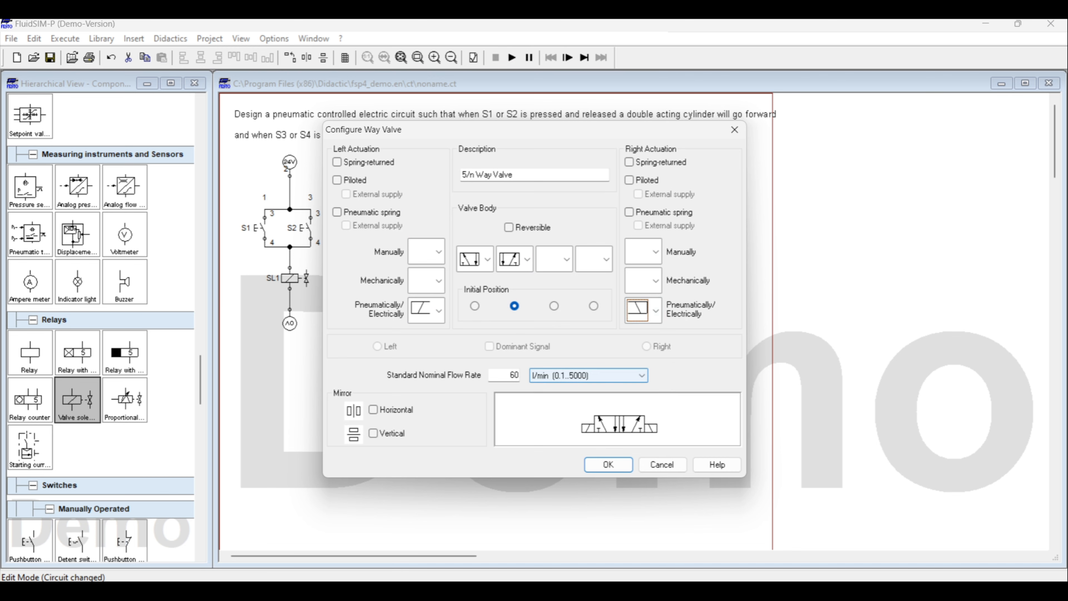
pyautogui.click(608, 465)
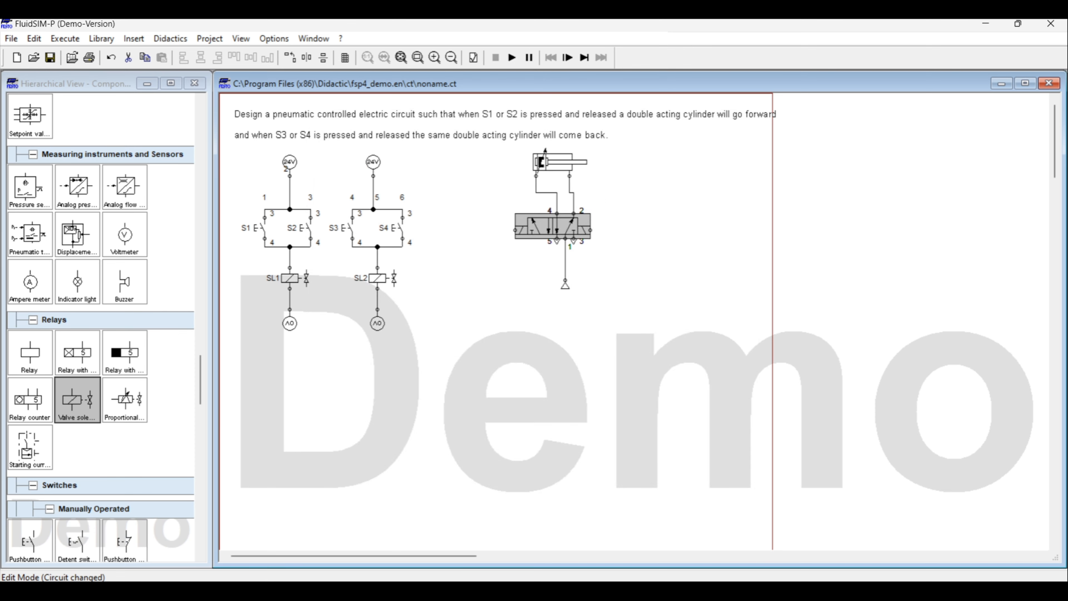
# Label the way valve's left solenoid connection SL1 and its right solenoid connection SL2
pyautogui.doubleClick(516, 231)
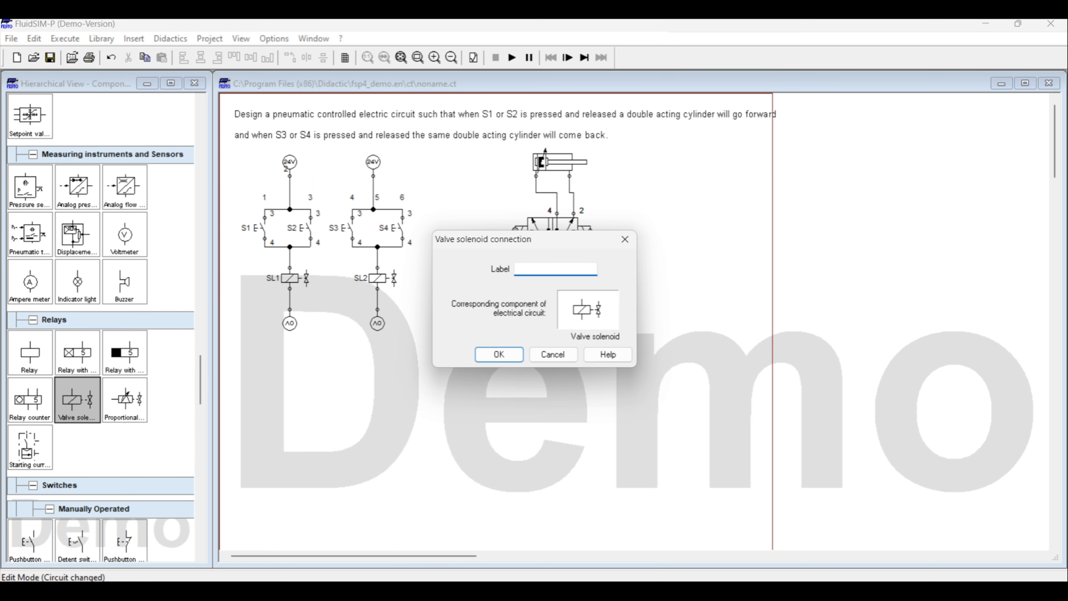
pyautogui.write('SL1')
pyautogui.press('Return')
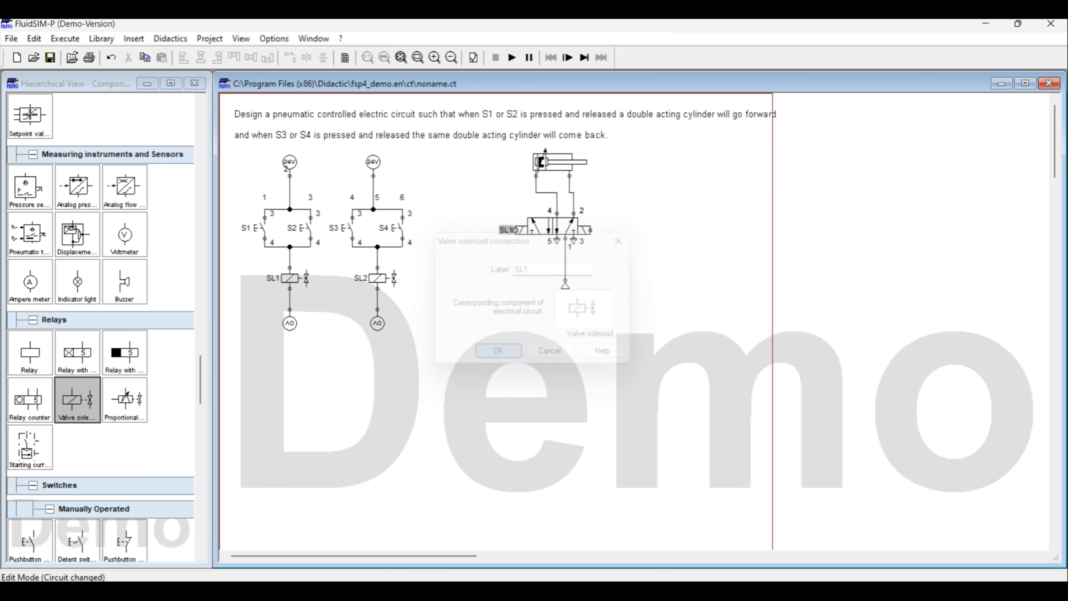
pyautogui.doubleClick(590, 230)
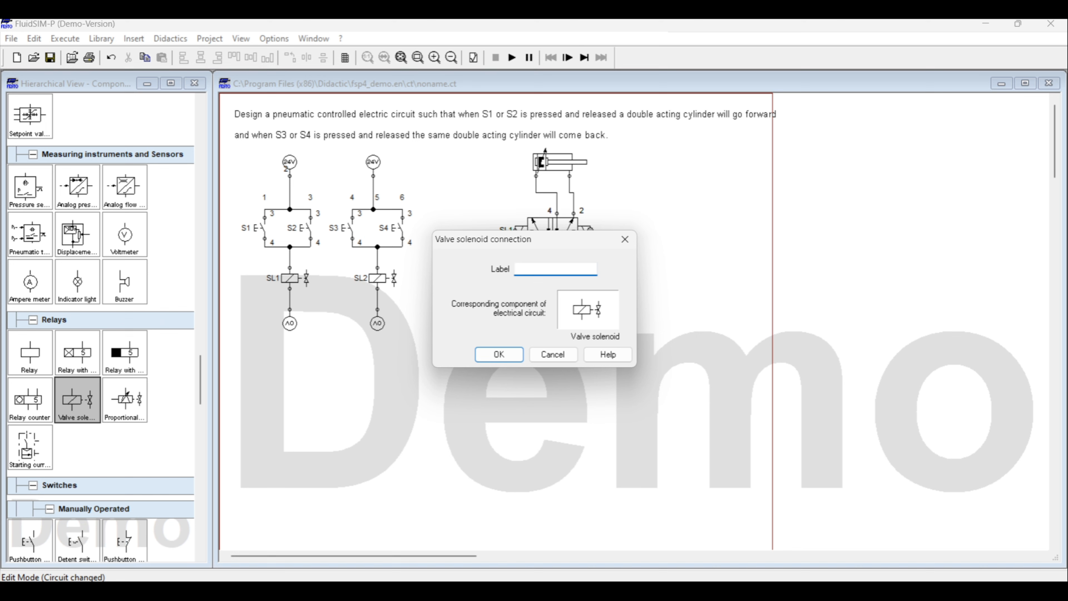
pyautogui.write('SL2')
pyautogui.press('Return')
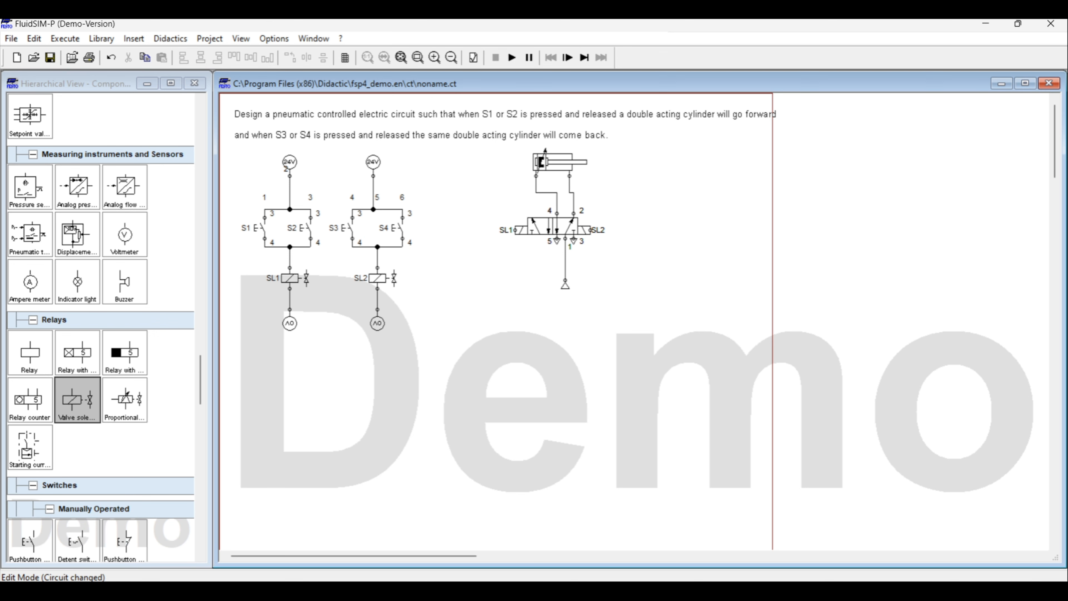
# Start simulating the circuit, accepting that objects lie outside the drawing area
pyautogui.click(512, 57)
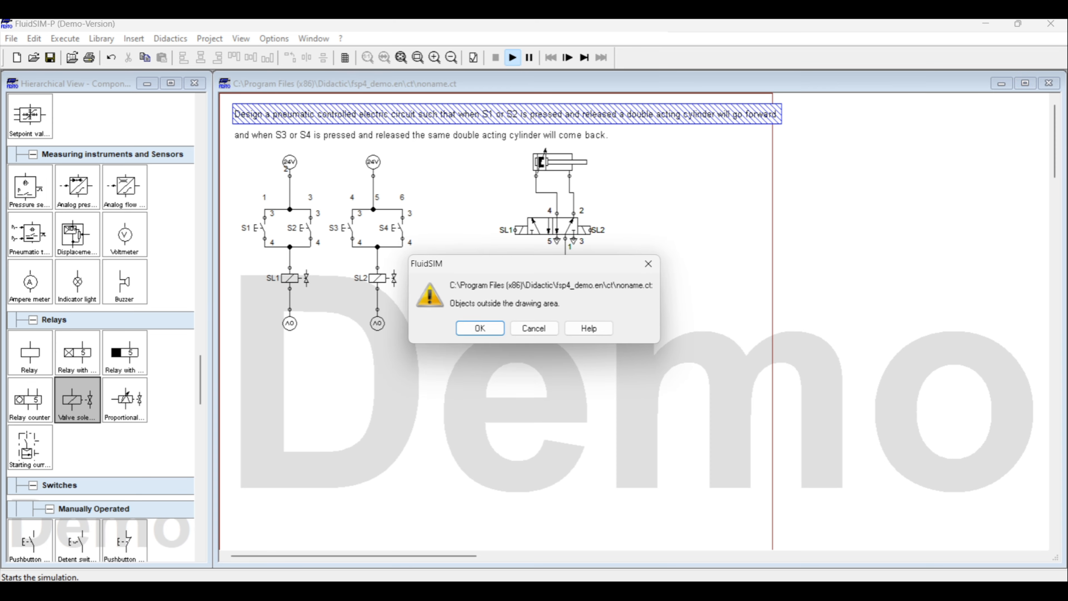
pyautogui.press('Return')
pyautogui.press('Return')
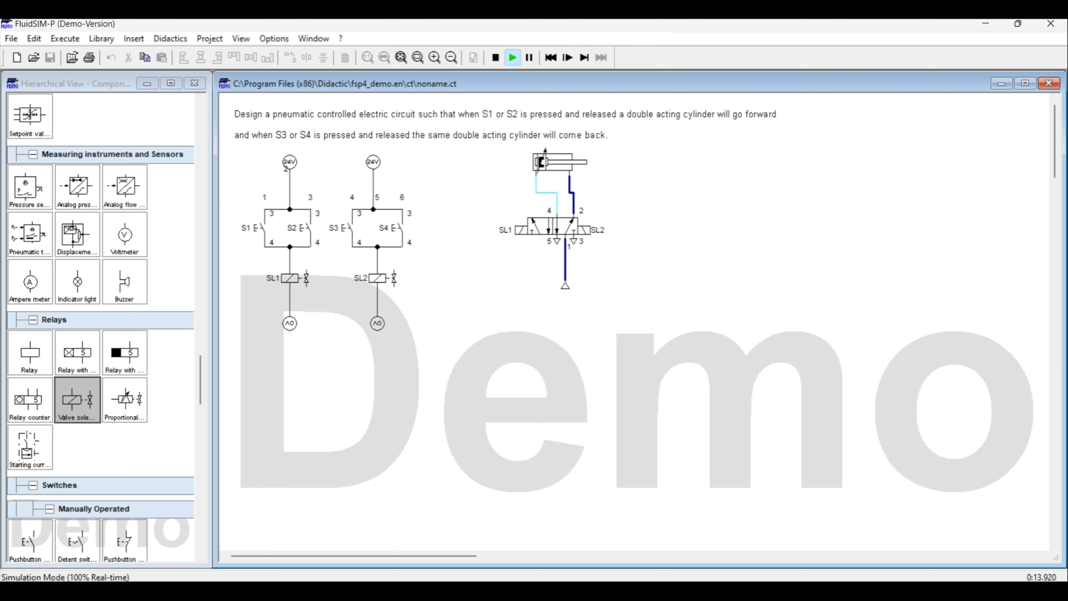
# Test the simulated cylinder by actuating pushbuttons S1, S2 and S3, followed by S2 to extend it and S4 to retract it
pyautogui.click(257, 228)
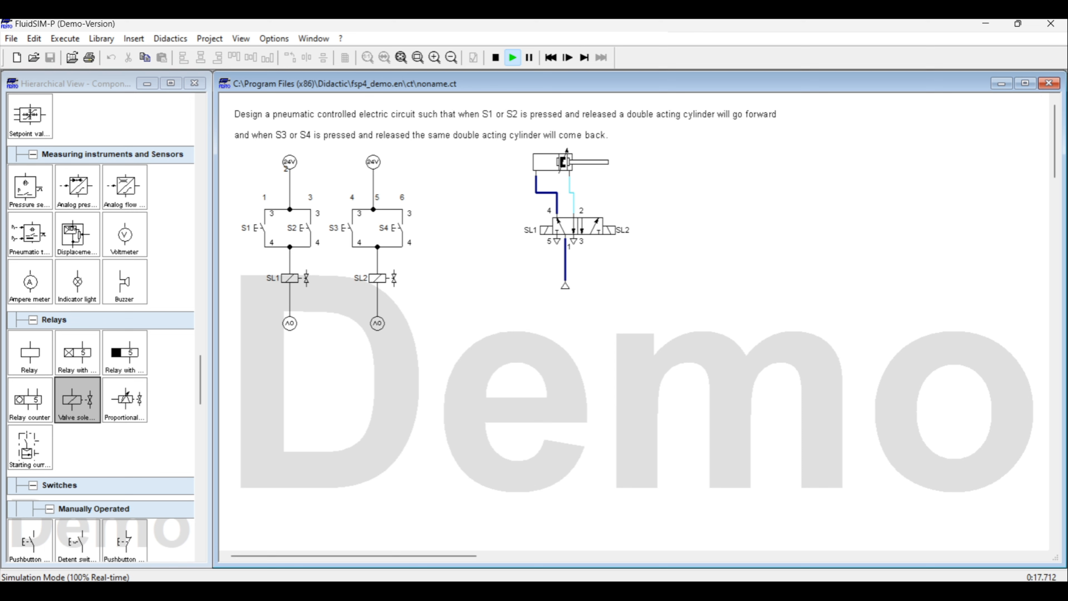
pyautogui.click(307, 227)
pyautogui.click(346, 227)
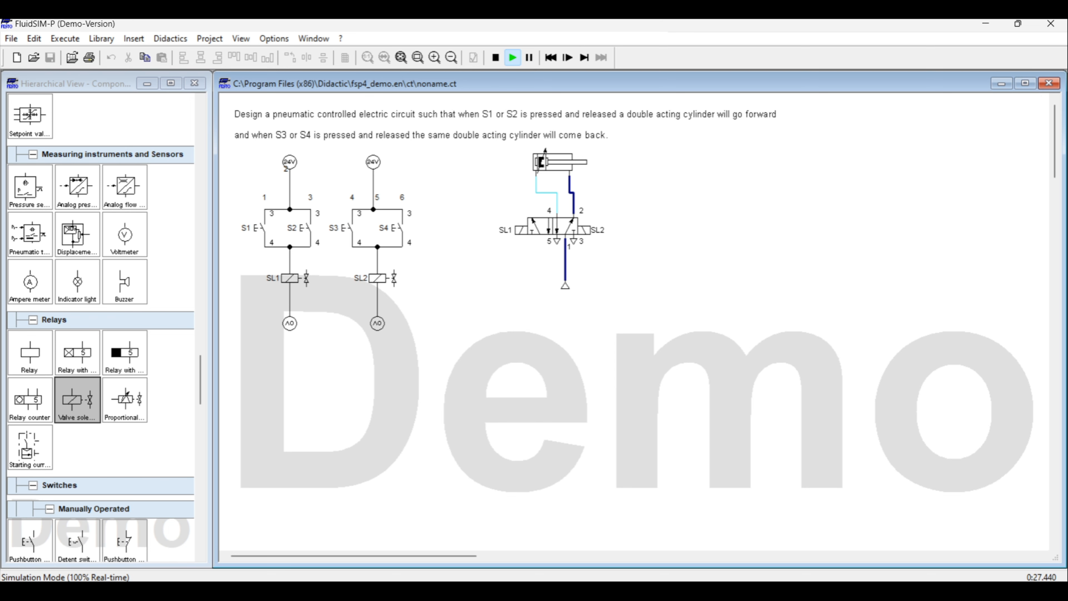
pyautogui.click(307, 227)
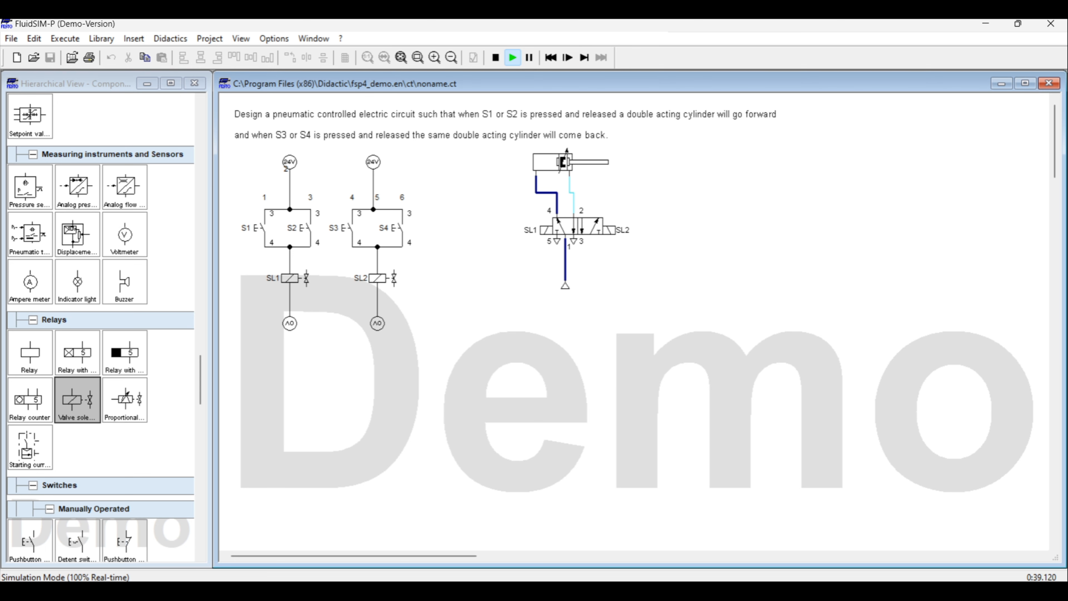
pyautogui.click(395, 228)
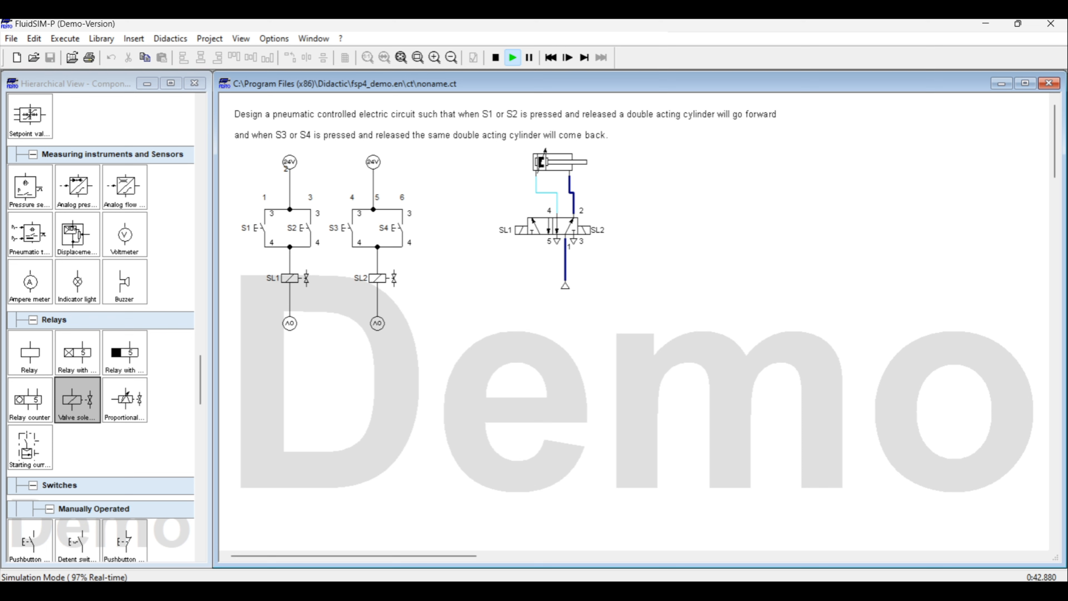
# Test the crossed pushbutton pairs by extending the cylinder with S1 and retracting with S4, then extending with S2 and retracting with S3
pyautogui.click(256, 228)
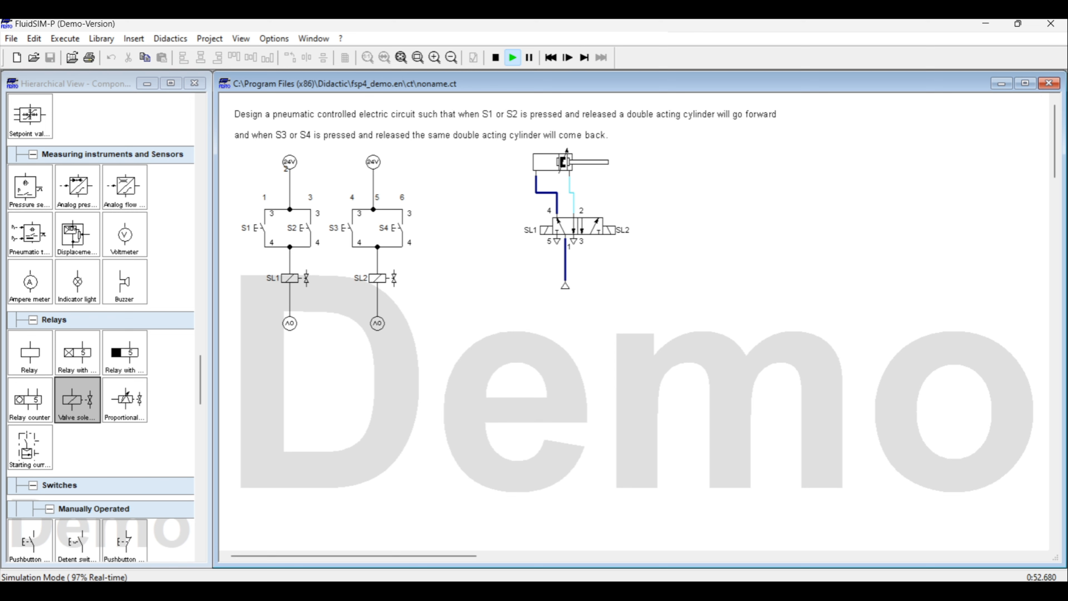
pyautogui.click(394, 228)
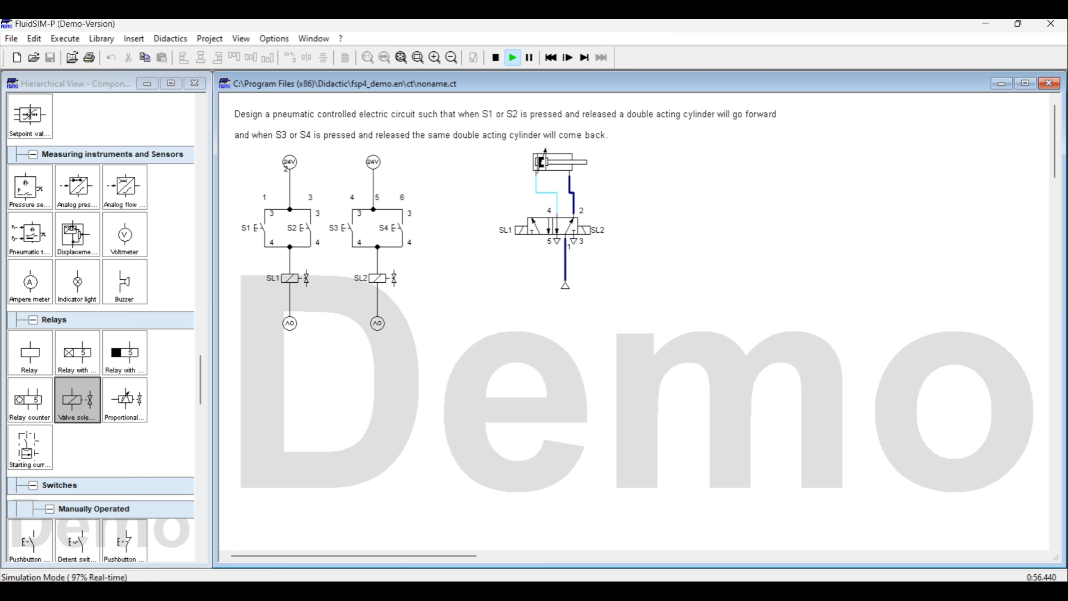
pyautogui.click(306, 228)
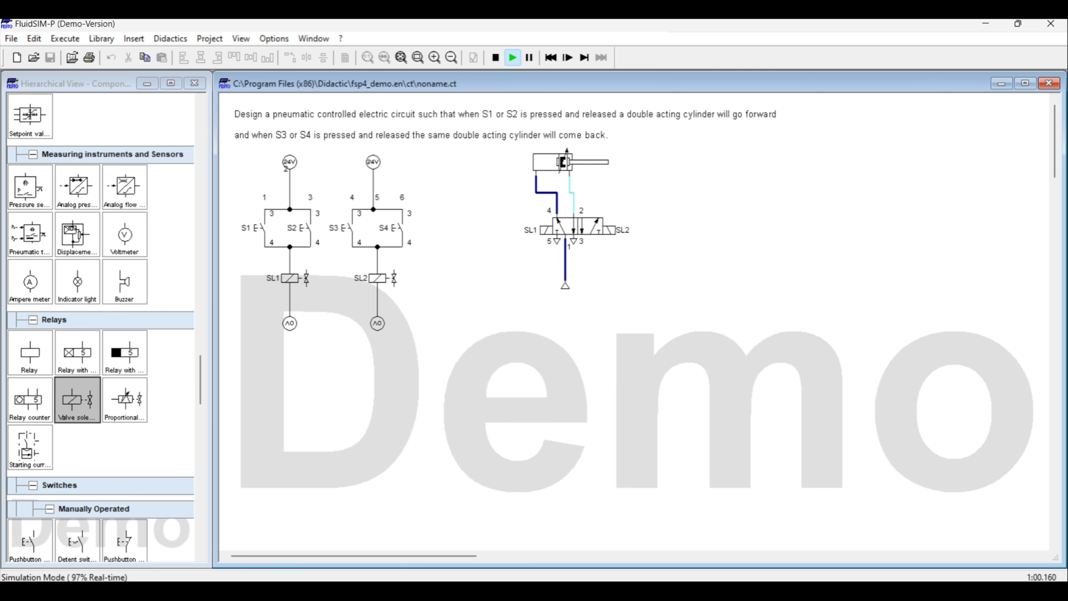
pyautogui.click(347, 228)
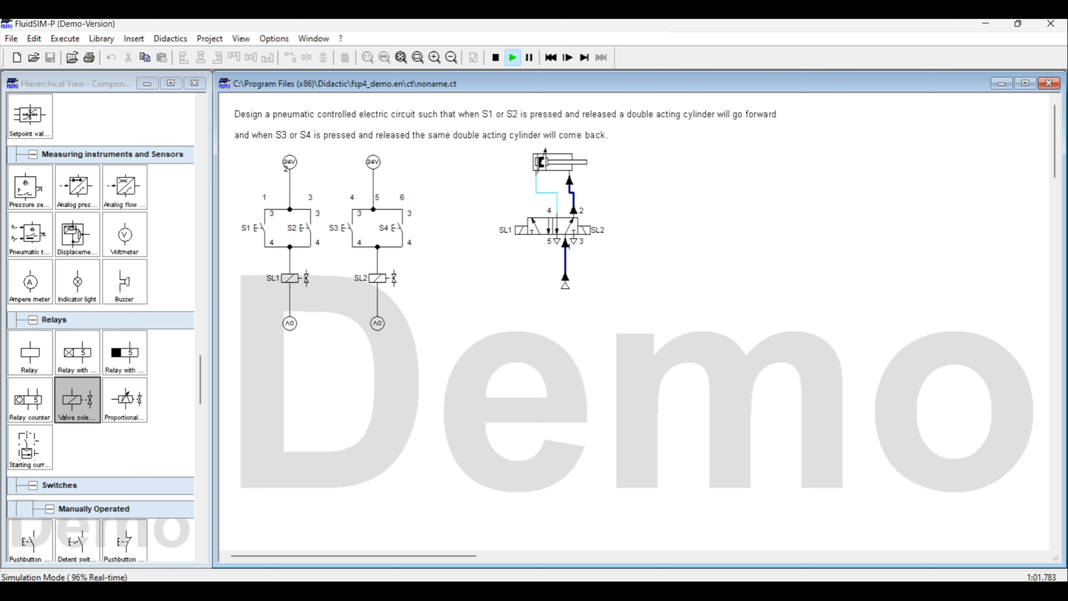